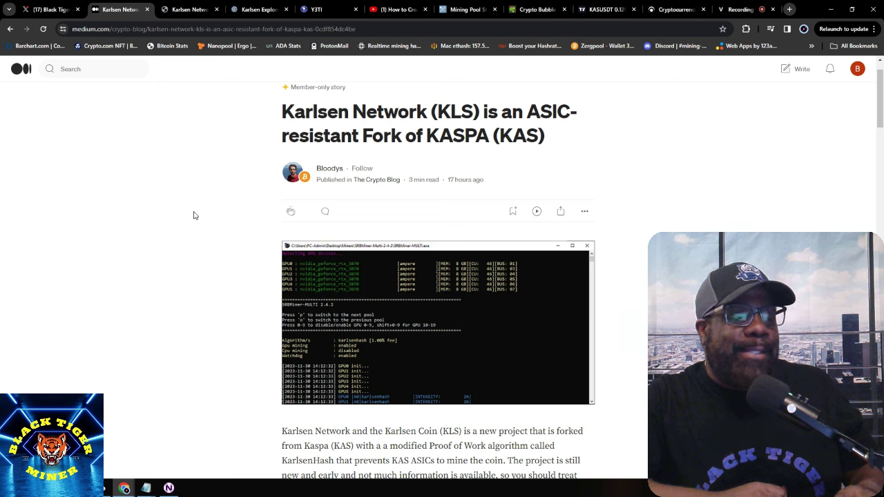
- Read the introduction of the Medium article about Karlsen Network (KLS) being an ASIC-resistant fork of Kaspa
scroll(194, 216, down, 2)
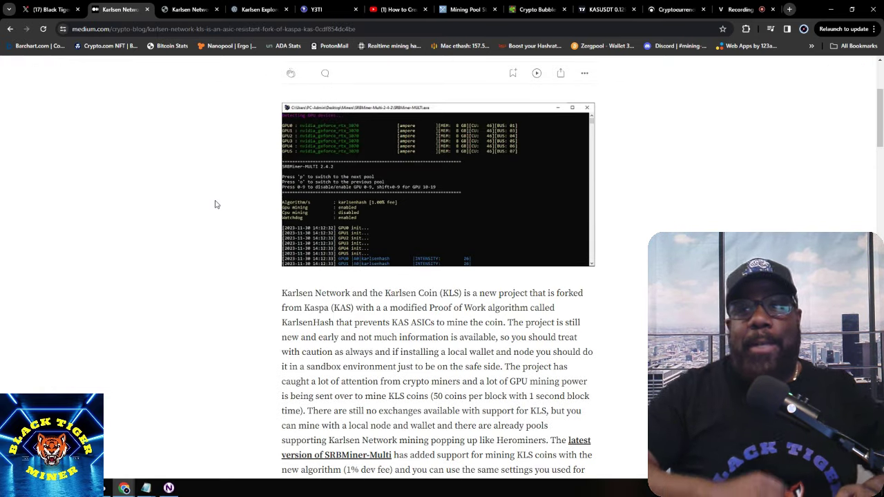
scroll(199, 242, up, 2)
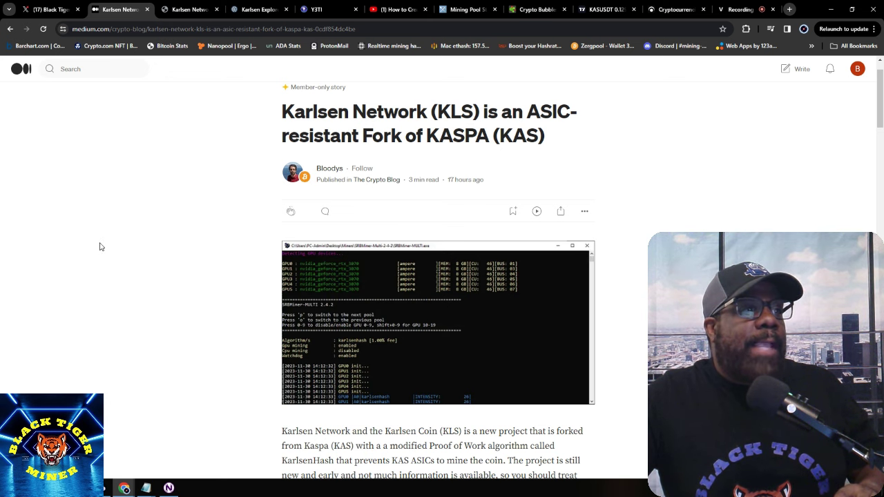
scroll(99, 246, down, 2)
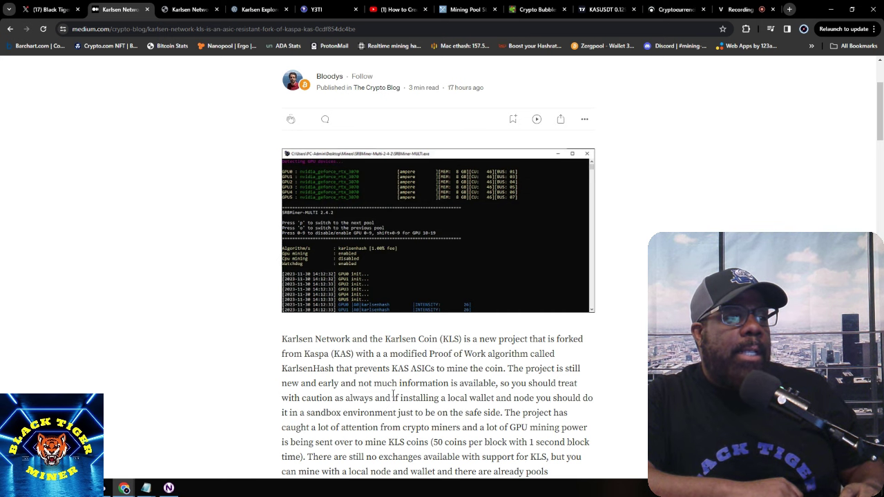
scroll(476, 402, down, 1)
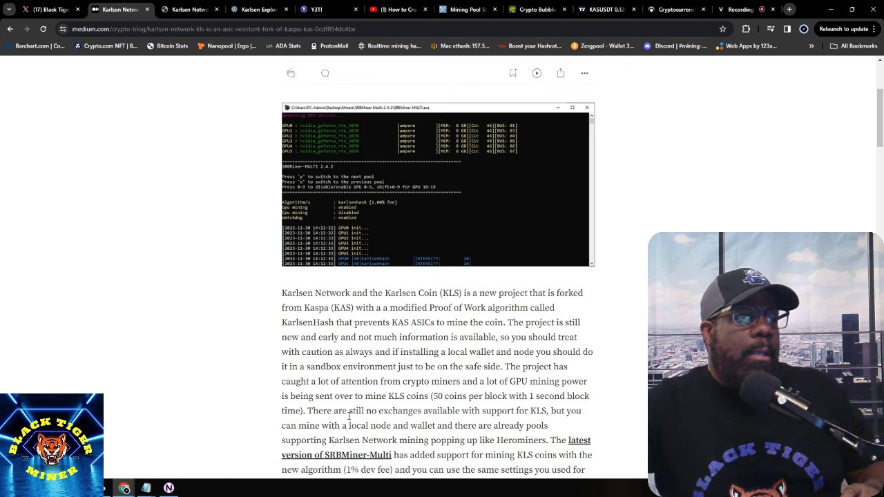
scroll(379, 413, down, 2)
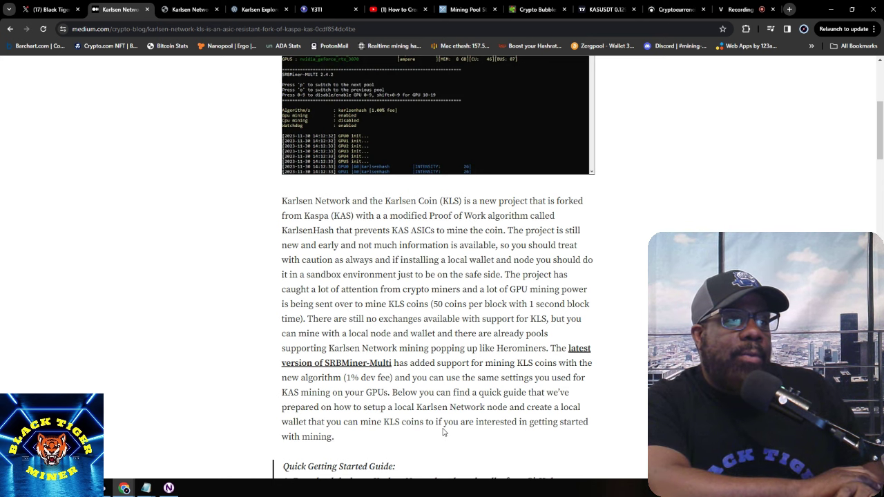
- Read the article's Quick Getting Started Guide and the example SRBMiner-Multi Karlsen mining command line
scroll(442, 436, down, 5)
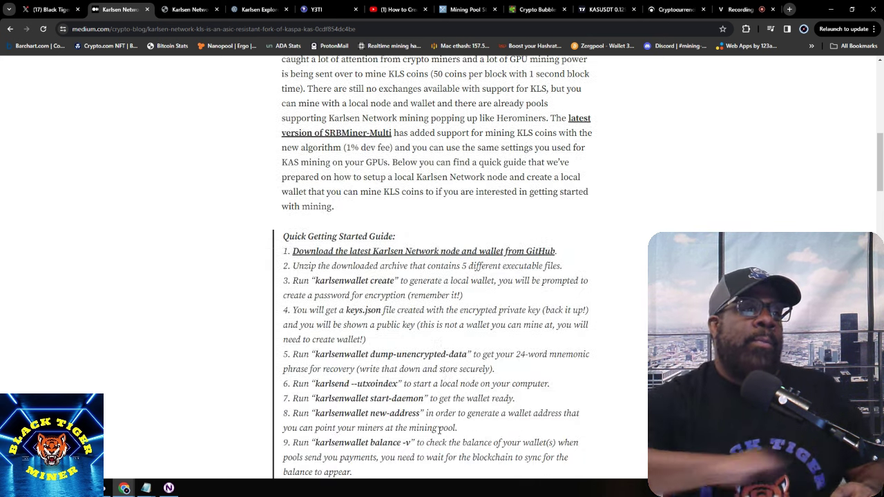
scroll(439, 423, down, 1)
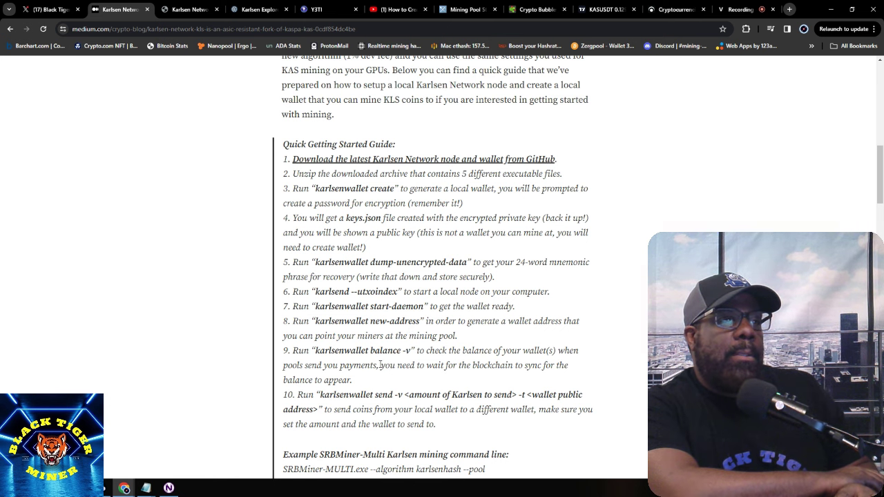
scroll(378, 364, down, 2)
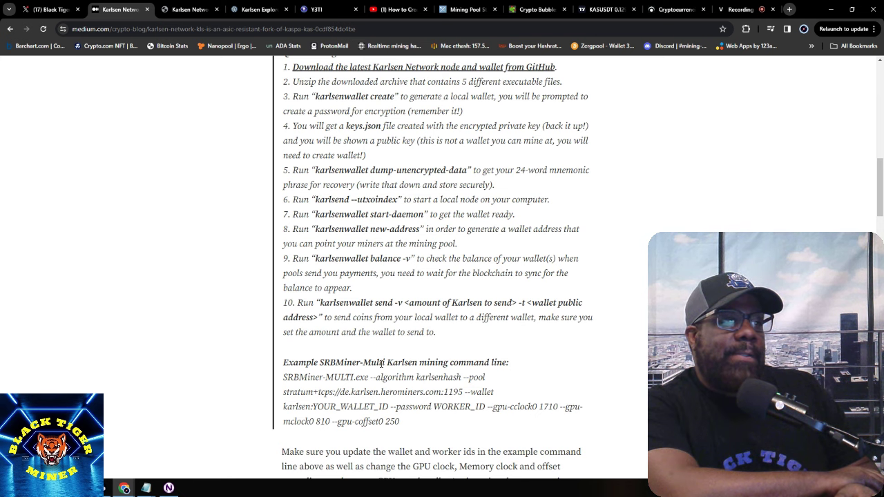
scroll(381, 364, down, 1)
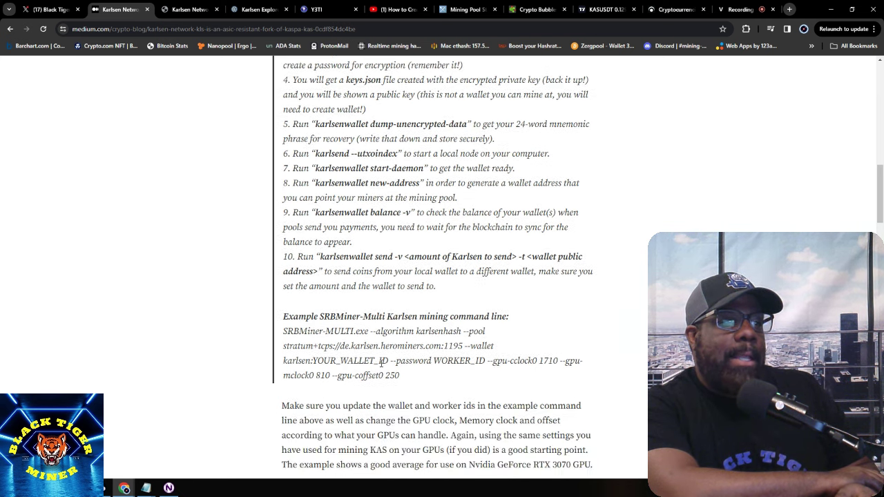
scroll(381, 363, down, 2)
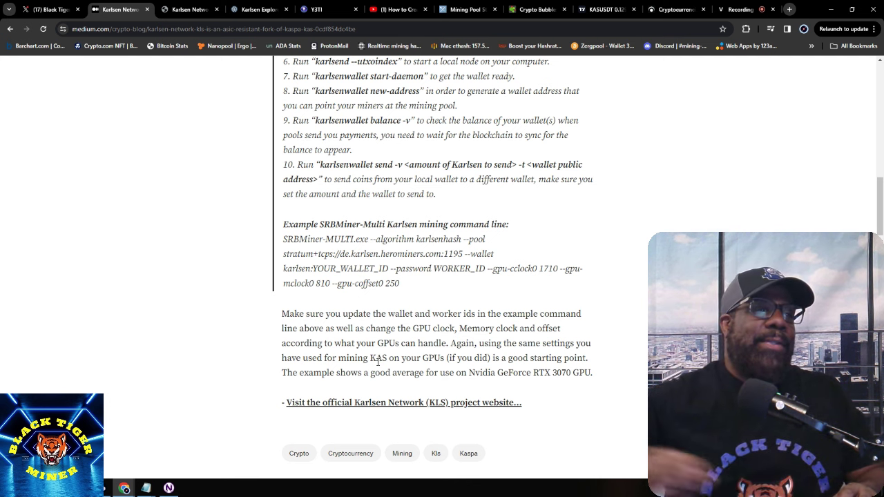
scroll(413, 336, up, 1)
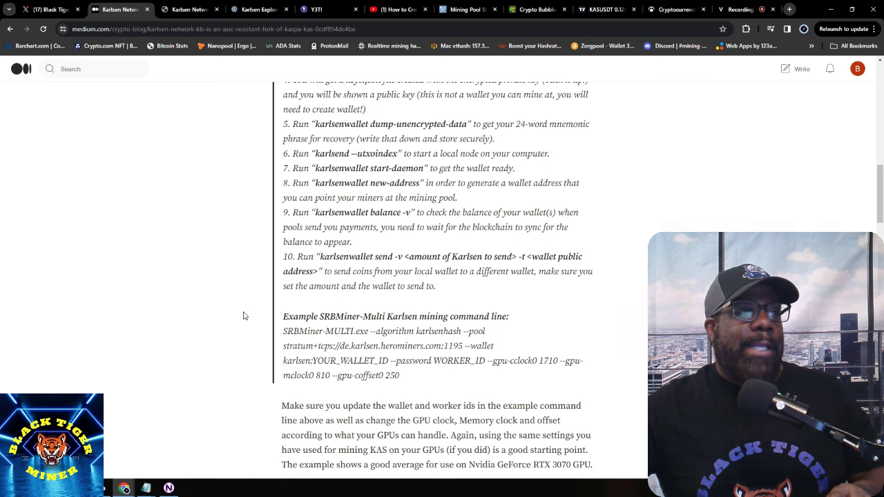
scroll(243, 316, down, 1)
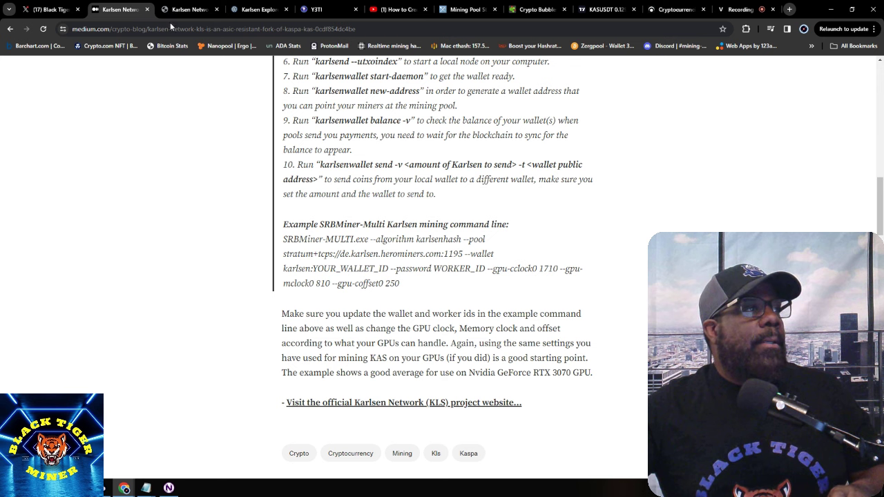
- Switch to X, close the enlarged Karlsen Network image and go to the beginning of the Black Tiger Miner profile
click(51, 10)
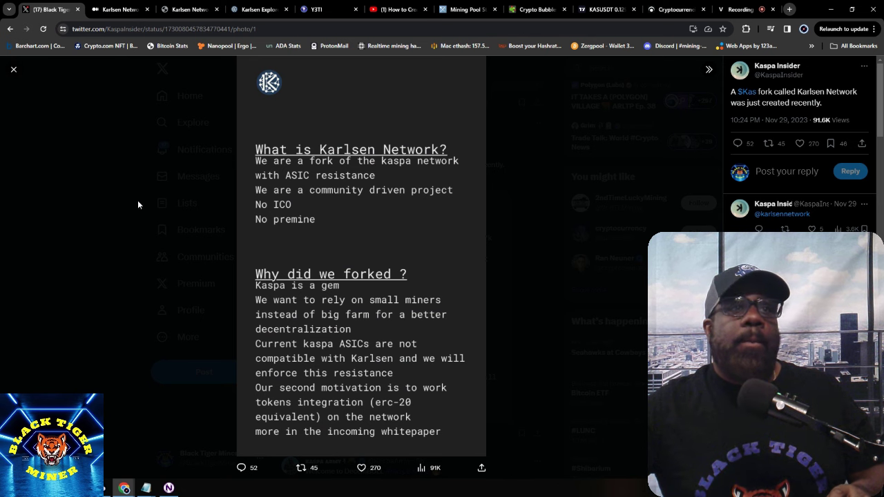
click(13, 71)
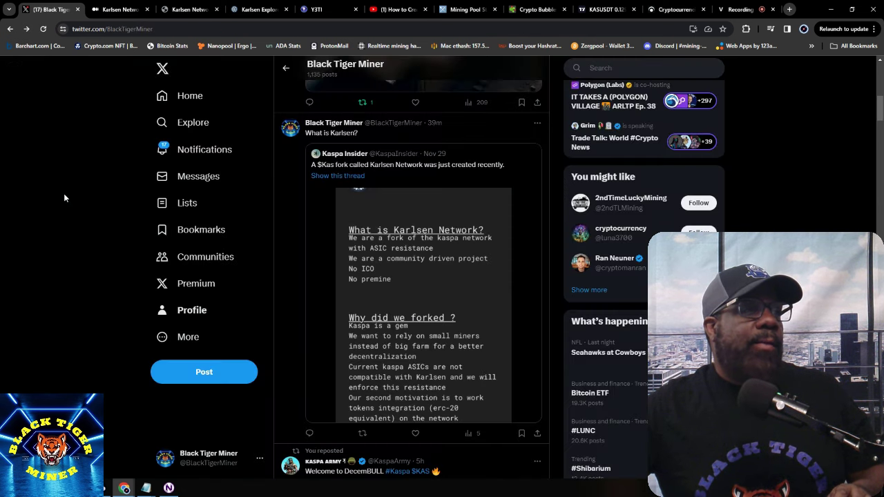
scroll(76, 217, up, 2)
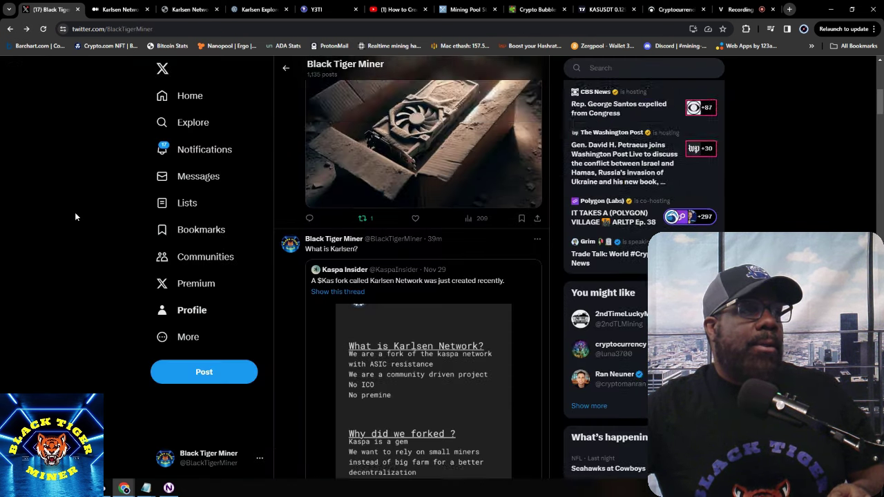
scroll(74, 212, up, 7)
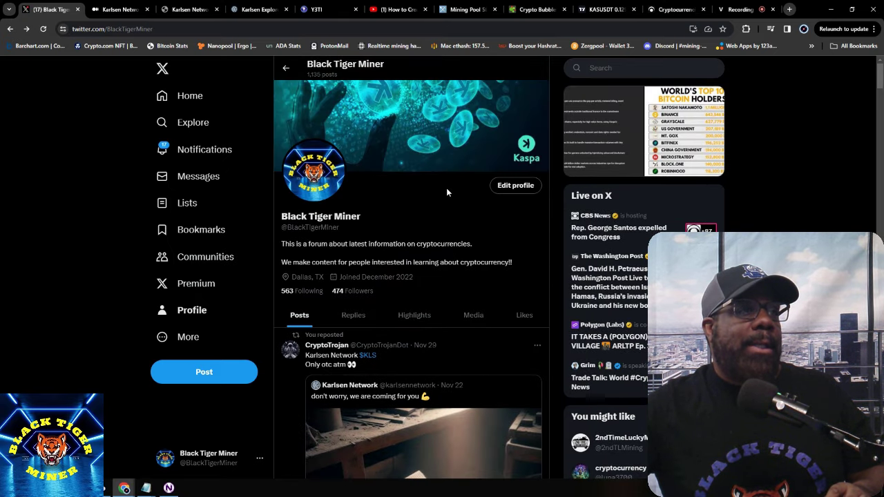
- View the boxed graphics card image in the reposted Karlsen Network post at full size and close it again
scroll(442, 194, down, 2)
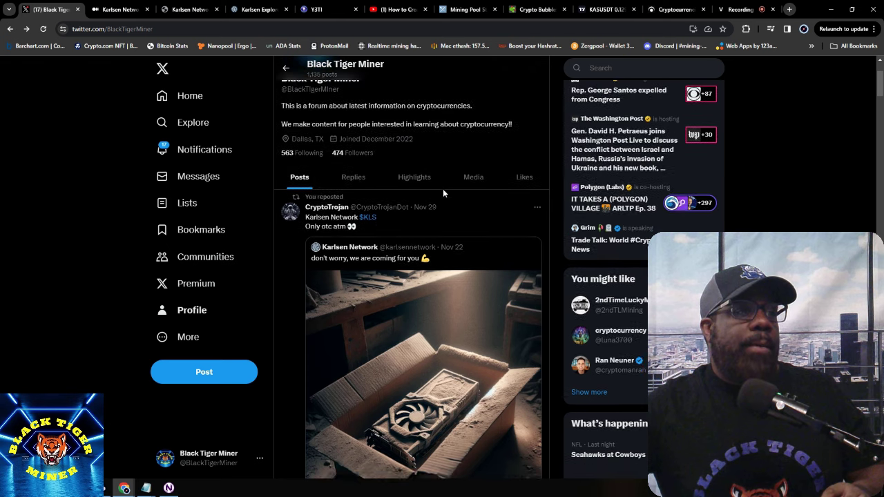
scroll(443, 189, down, 1)
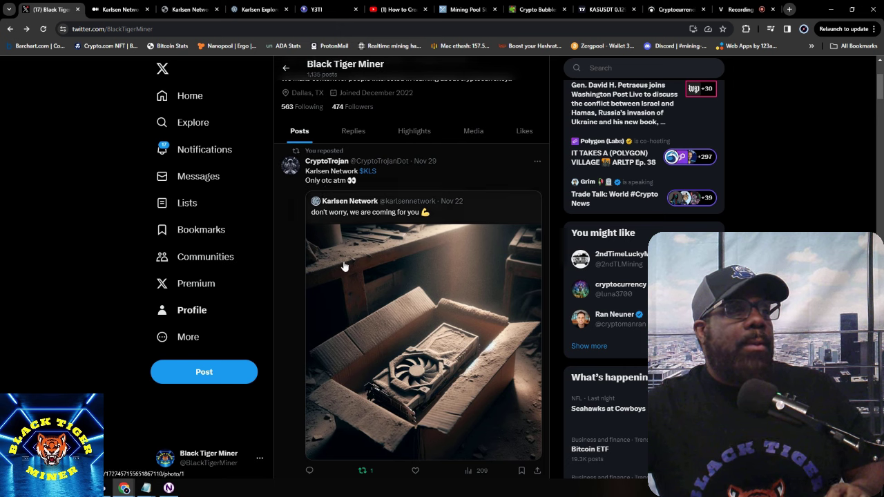
scroll(349, 254, down, 1)
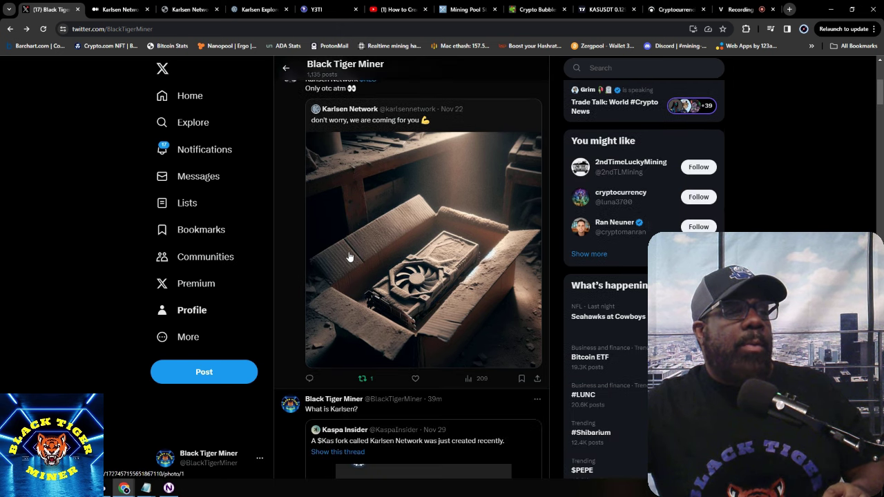
click(396, 271)
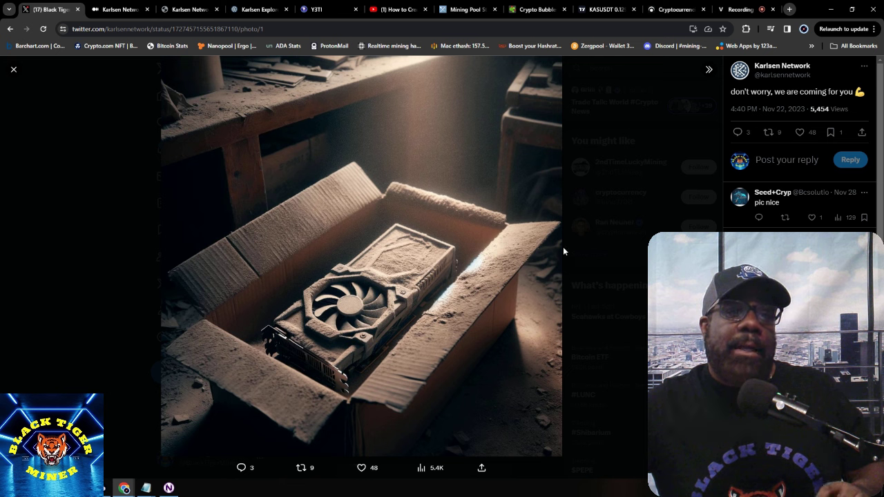
click(15, 70)
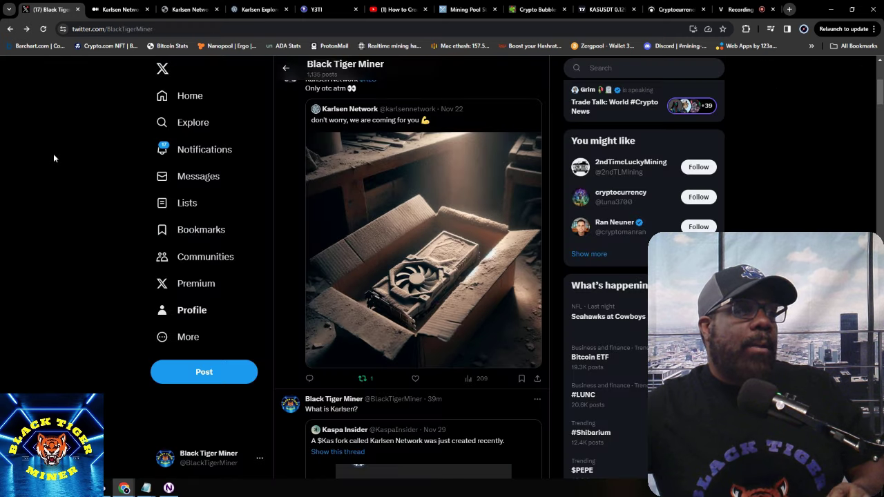
- Enlarge the "What is Karlsen Network?" image in the quoted Kaspa Insider post to read it
scroll(53, 153, down, 3)
scroll(53, 155, down, 1)
scroll(52, 155, up, 1)
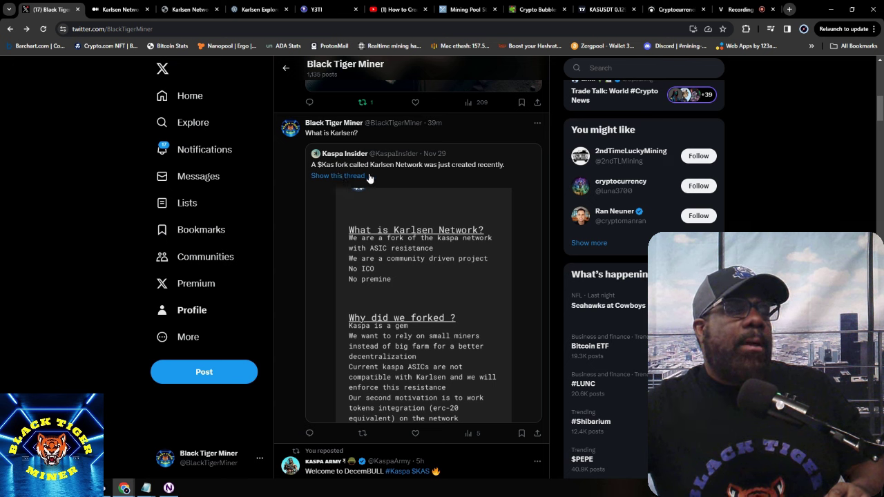
click(394, 259)
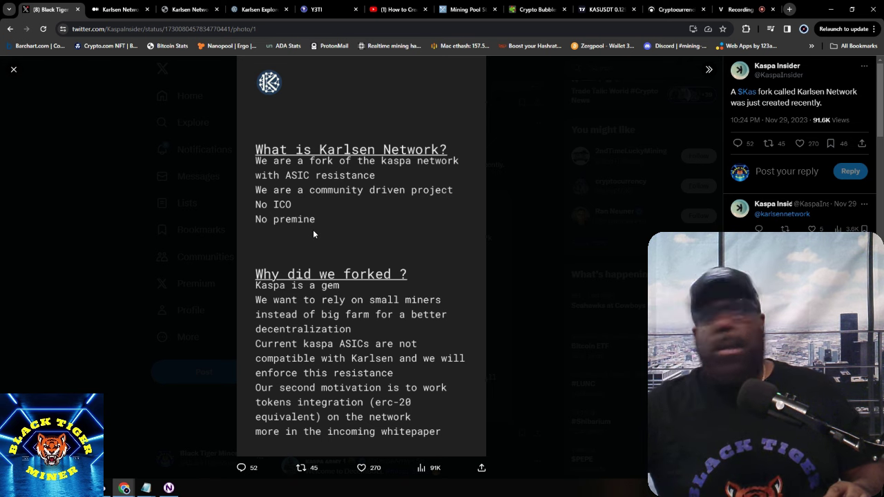
- Revisit the guide in the Medium article and switch to karlsencoin.com to read the project overview
click(118, 9)
scroll(95, 90, up, 3)
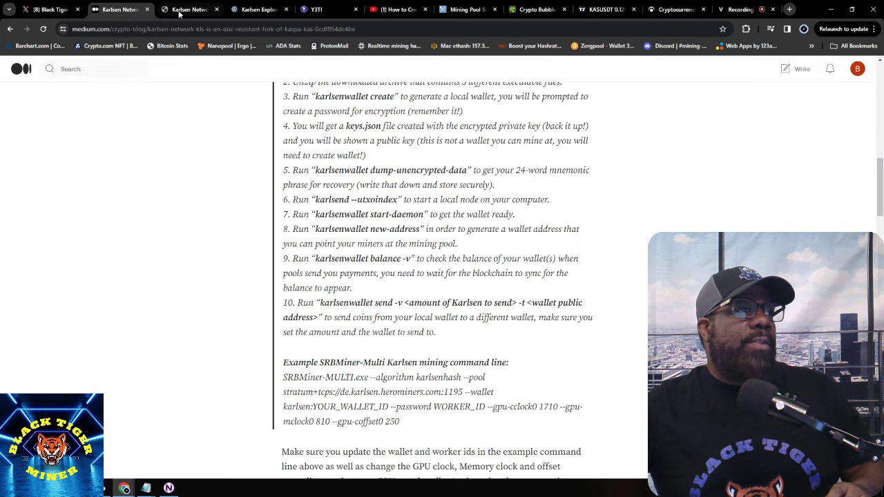
key(ctrl+Tab)
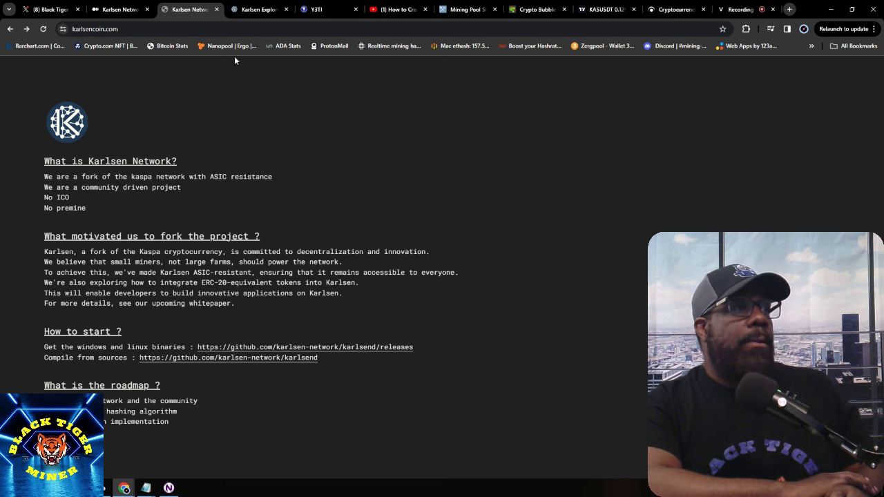
- Switch to the Karlsen Explorer dashboard and look through its list of latest blocks
click(257, 9)
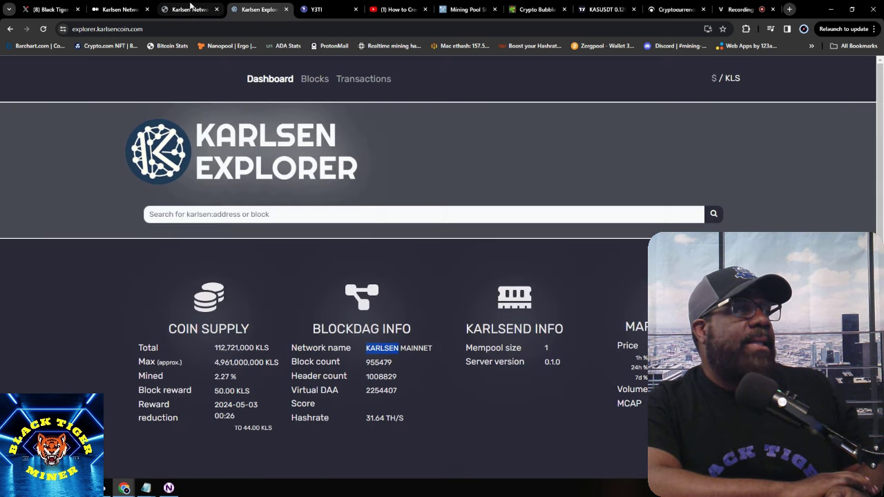
click(188, 9)
click(257, 9)
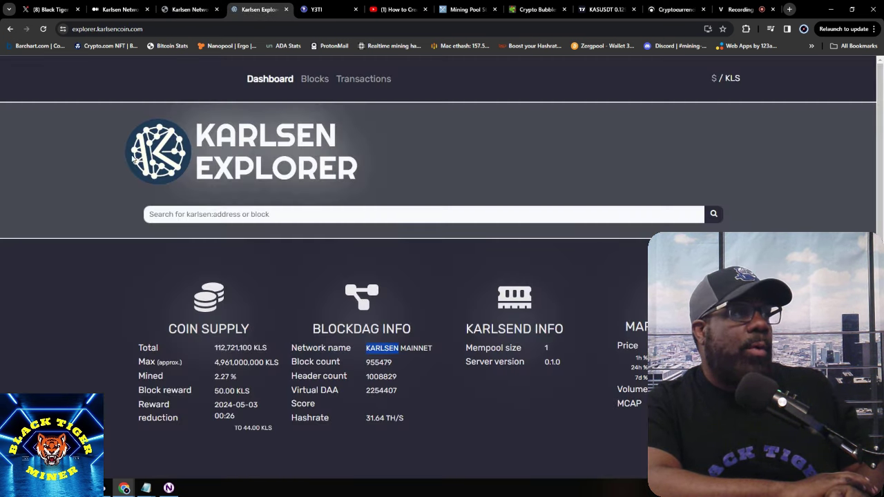
click(315, 79)
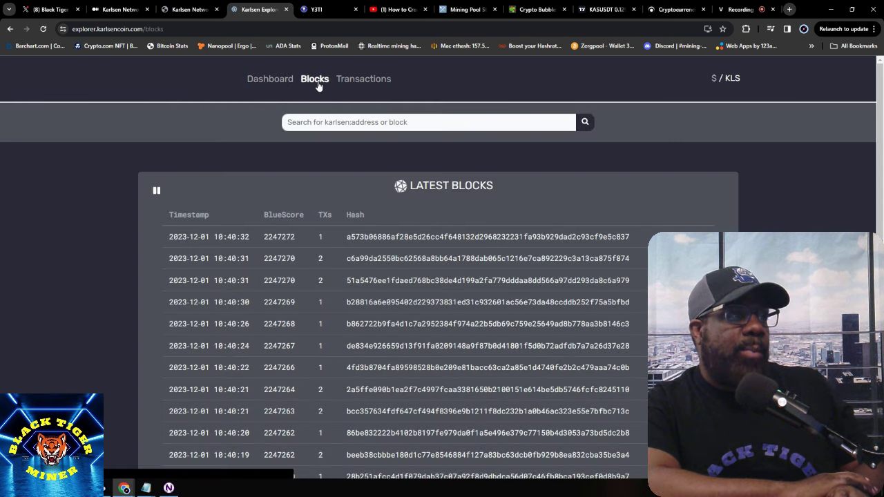
scroll(96, 255, down, 2)
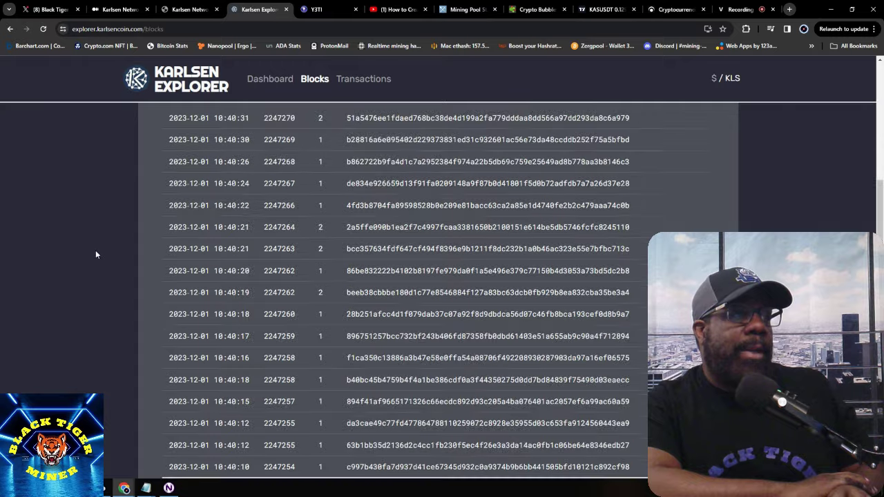
scroll(96, 255, up, 2)
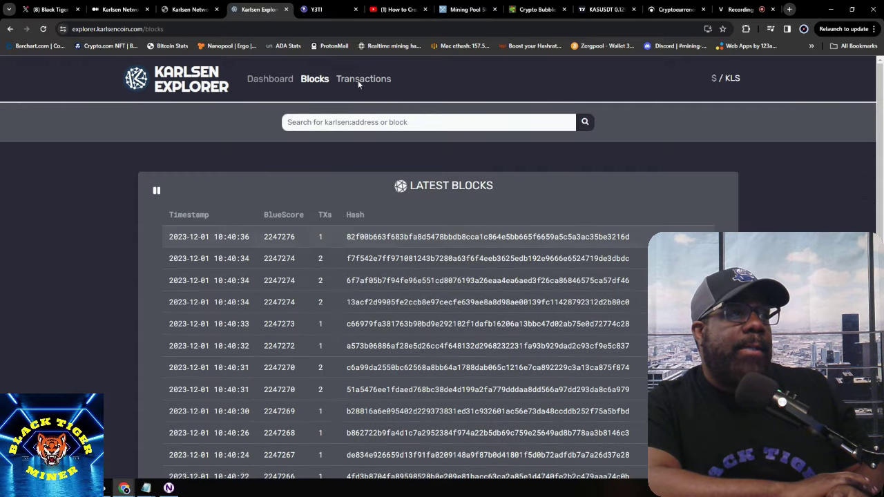
- Open the explorer's latest transactions and look through the whole list of KLS amounts and recipients
click(361, 79)
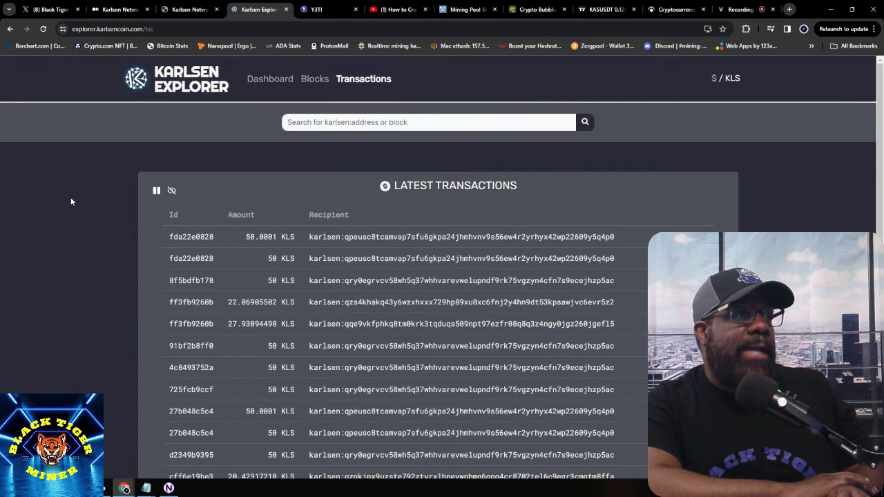
scroll(64, 216, down, 1)
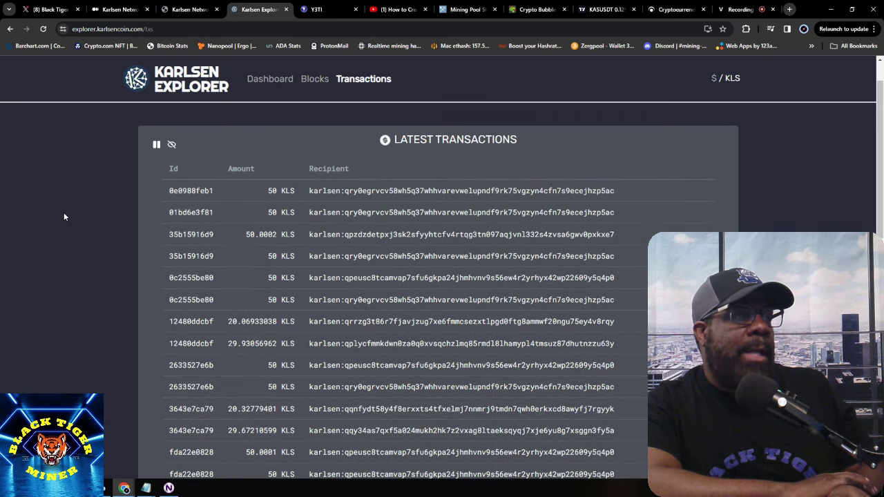
scroll(64, 216, down, 3)
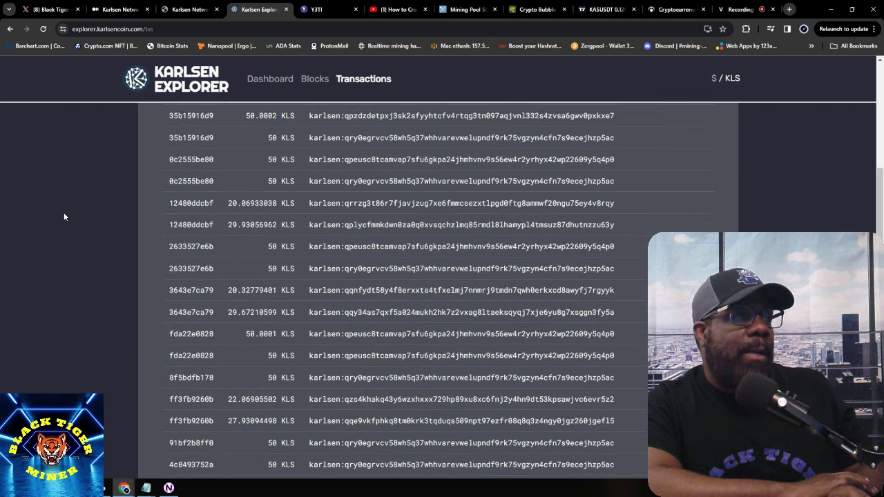
scroll(64, 216, down, 3)
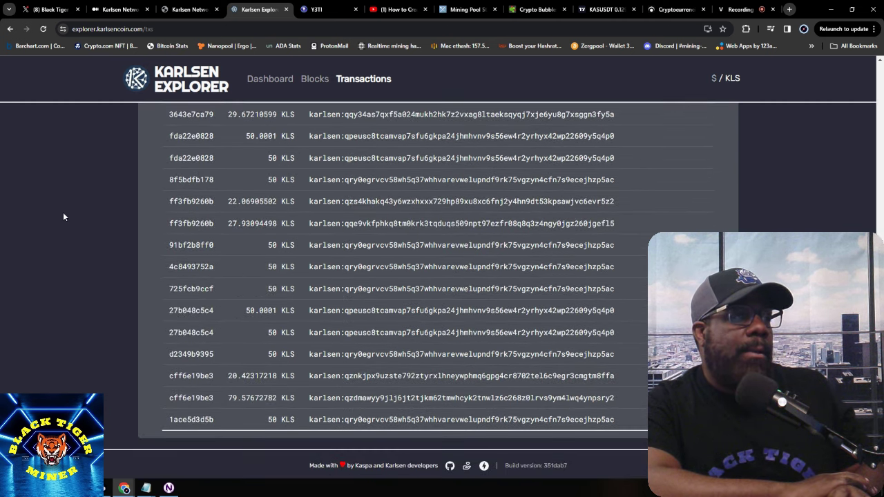
scroll(63, 216, up, 6)
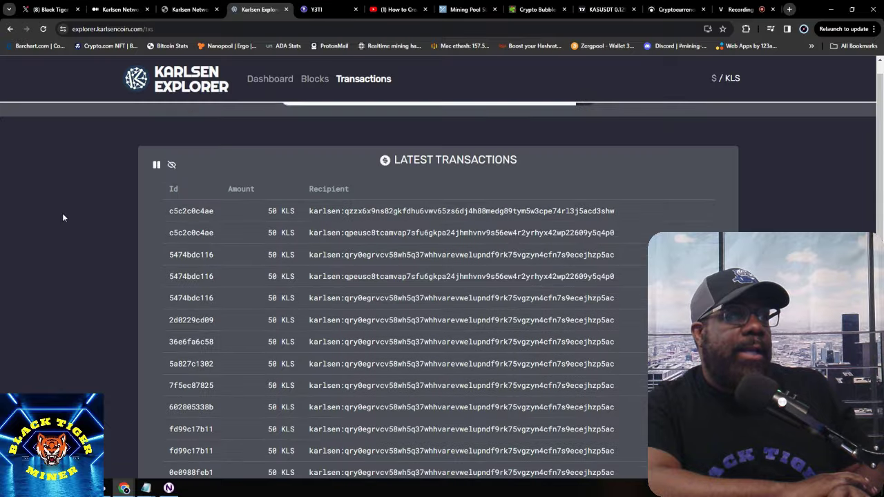
- Return to the explorer's dashboard and review the coin supply, BlockDAG info, latest blocks and latest transactions
click(269, 80)
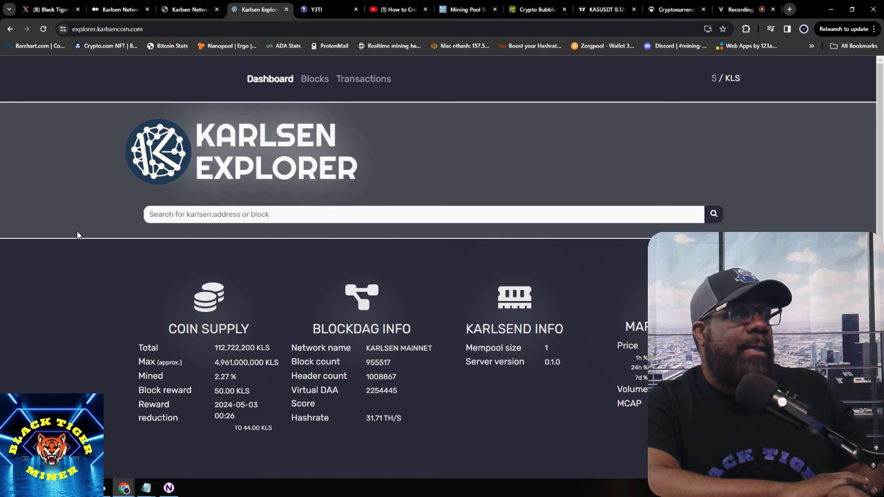
scroll(77, 230, down, 2)
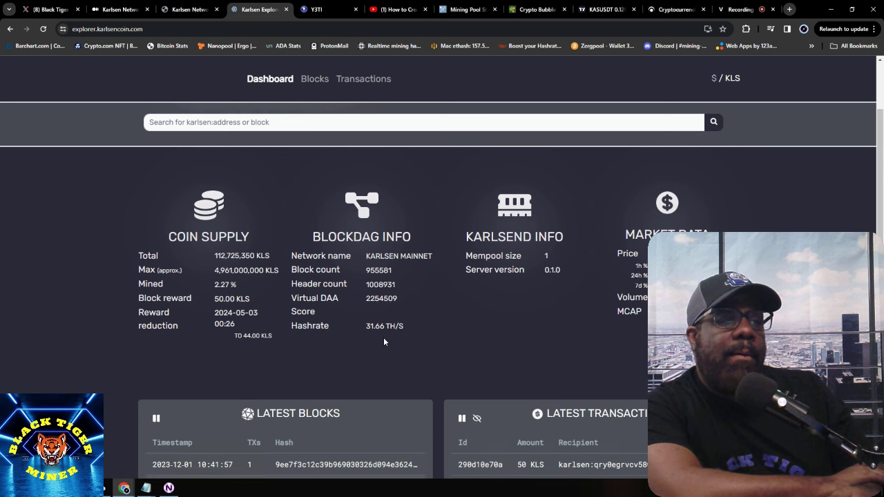
scroll(383, 337, down, 3)
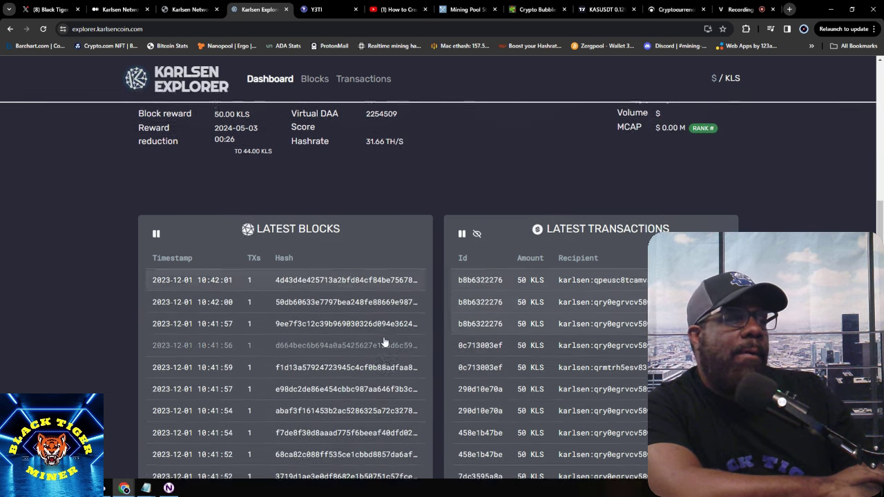
scroll(383, 336, down, 2)
scroll(383, 340, up, 6)
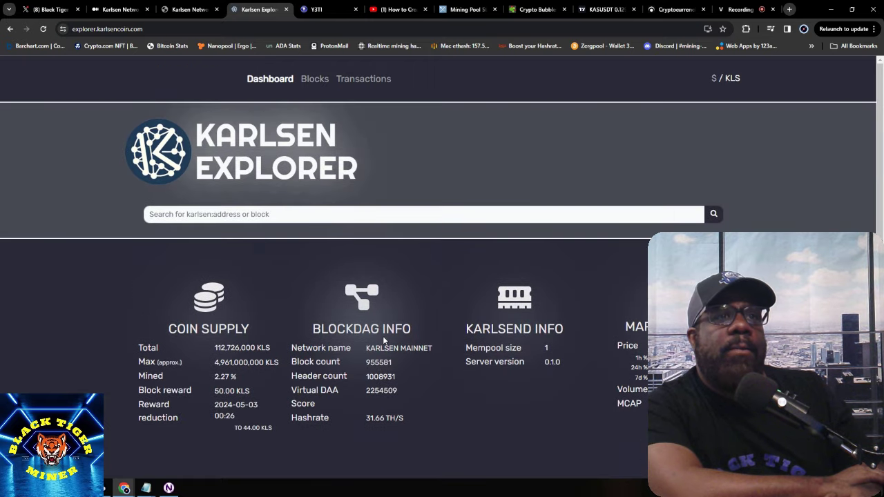
- Switch to the Y3TI audits site, browse its audit overviews and open the Karlsen audit from the home page
key(ctrl+Tab)
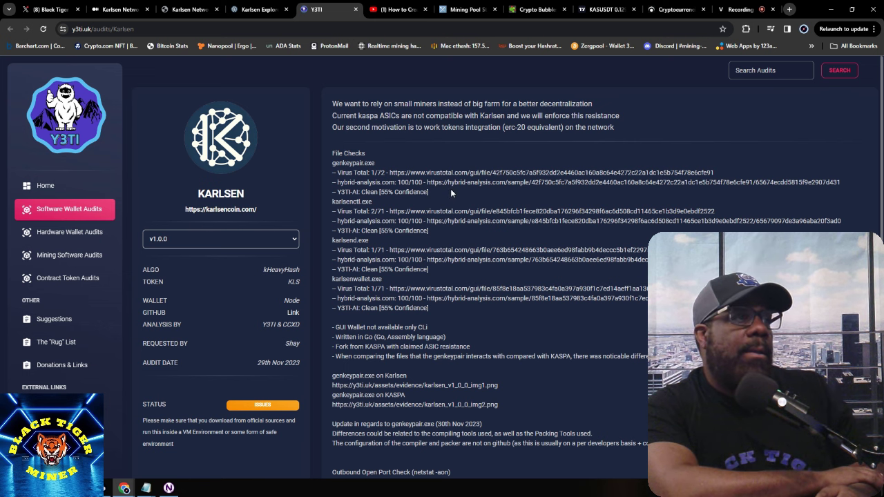
scroll(471, 244, down, 1)
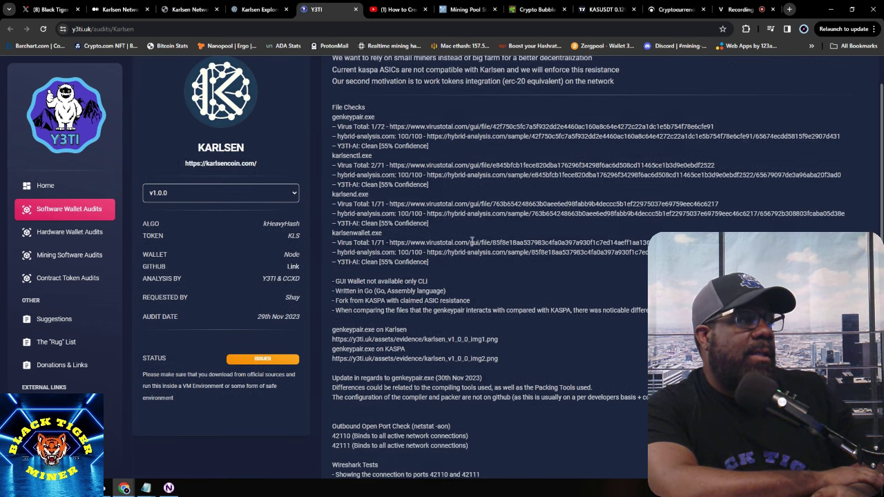
click(48, 233)
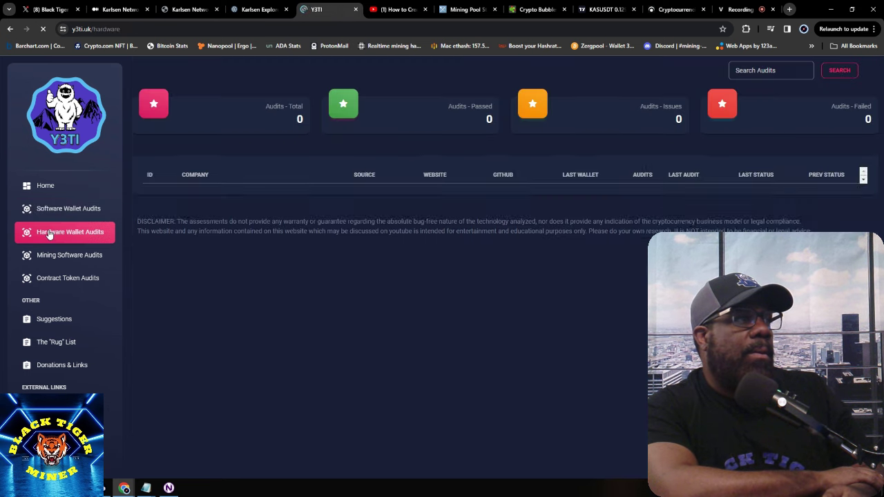
click(41, 195)
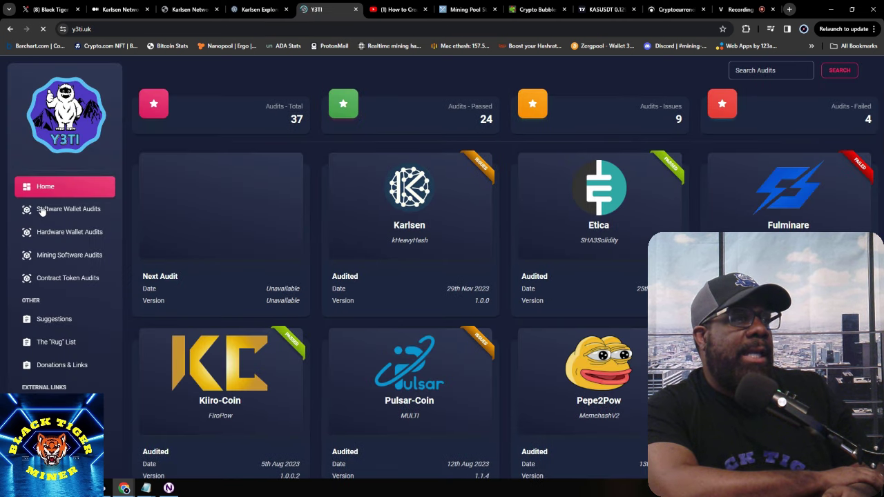
click(433, 215)
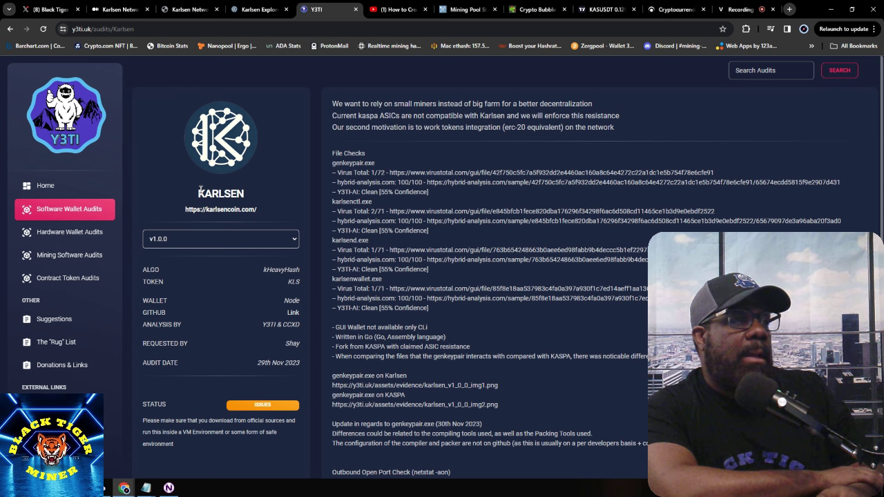
- Read through the Karlsen v1.0.0 wallet audit, covering the file checks, genkeypair.exe comparison, port tests and the notes about the website
scroll(167, 187, down, 3)
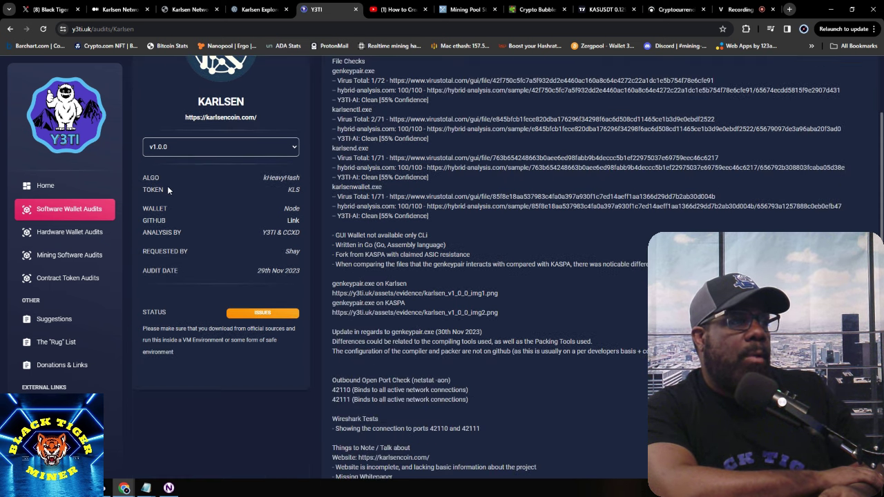
scroll(169, 189, down, 2)
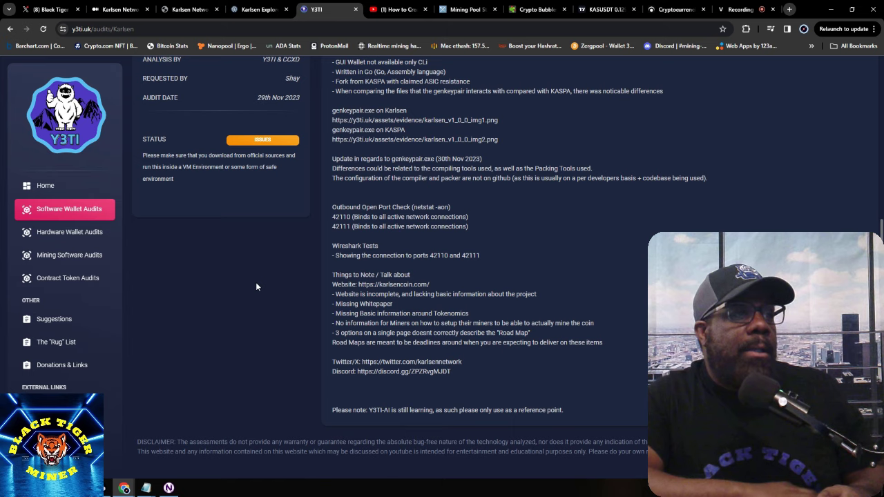
scroll(255, 281, up, 1)
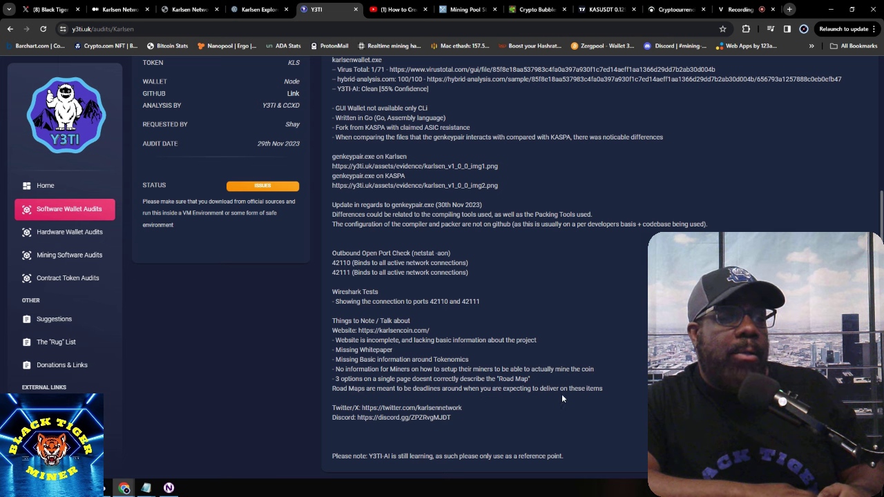
scroll(465, 415, down, 2)
scroll(465, 416, up, 2)
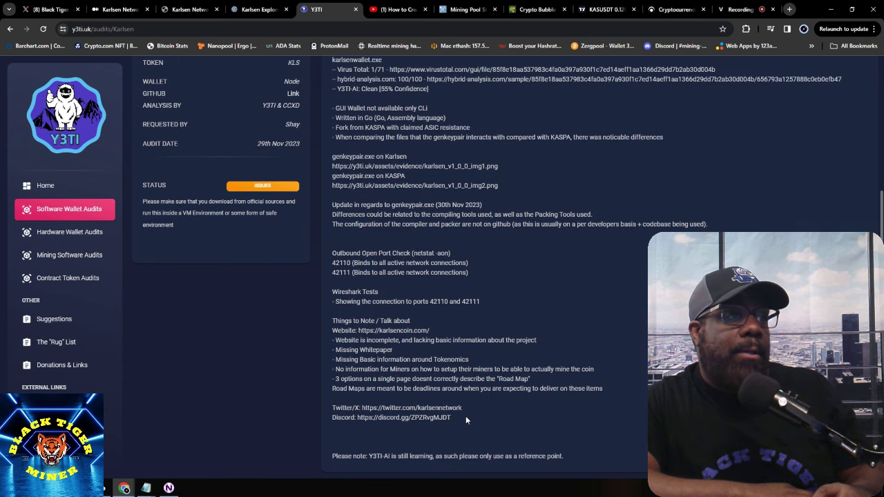
scroll(465, 419, up, 2)
scroll(466, 419, up, 2)
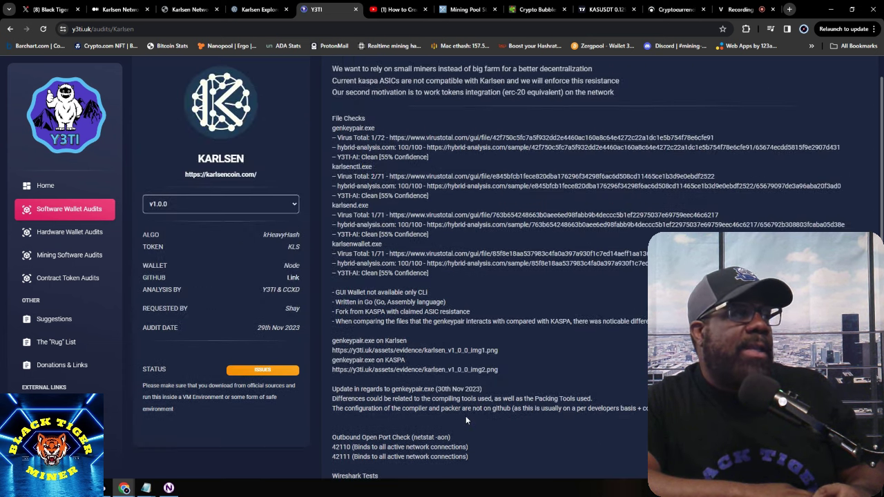
scroll(465, 419, up, 1)
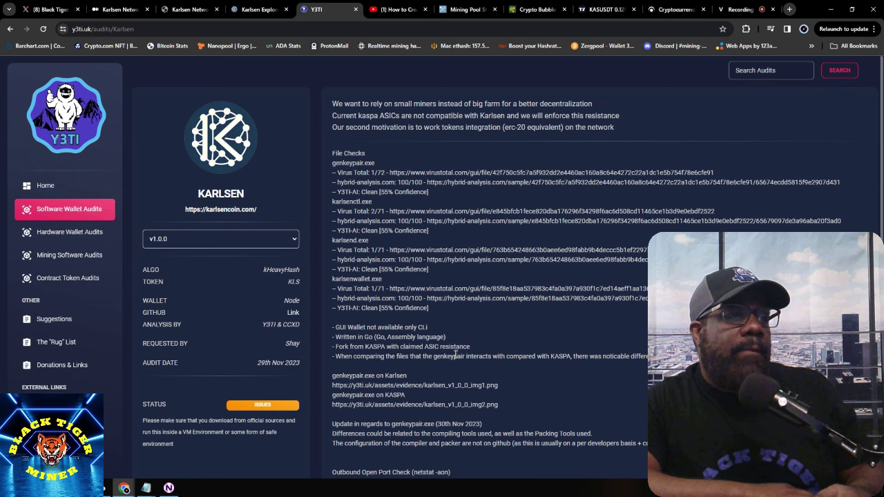
scroll(455, 354, down, 1)
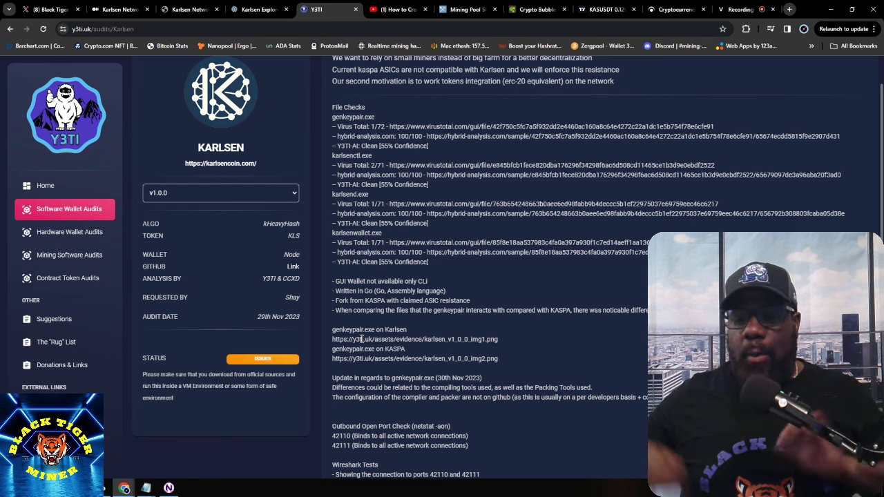
- Switch to the YouTube video "How to Create a Karlsen Wallet", set the speaker volume to 92 and watch it full screen
click(389, 9)
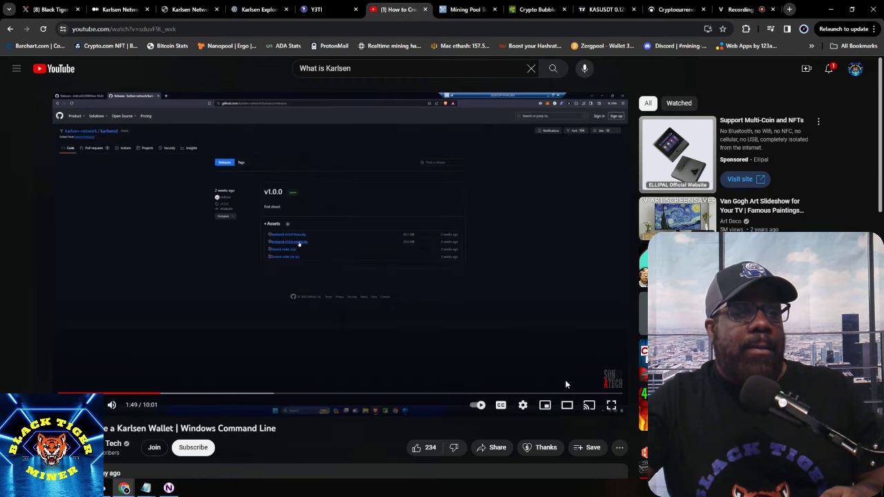
click(611, 409)
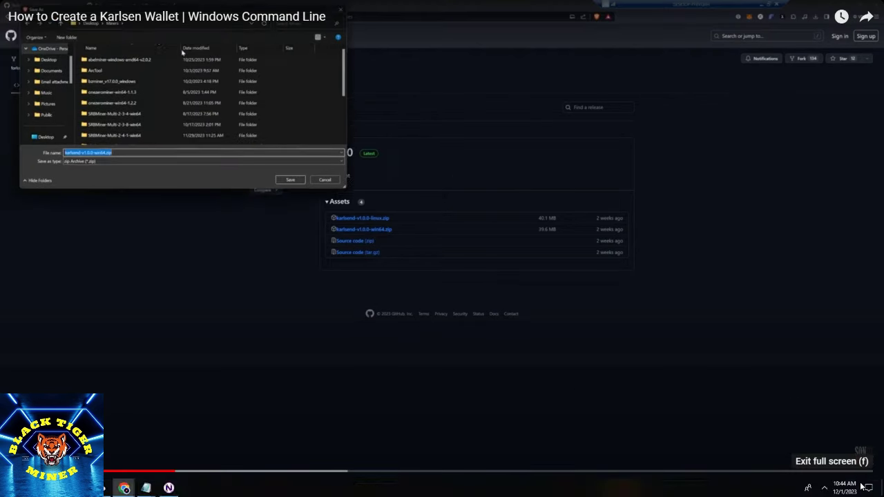
click(860, 484)
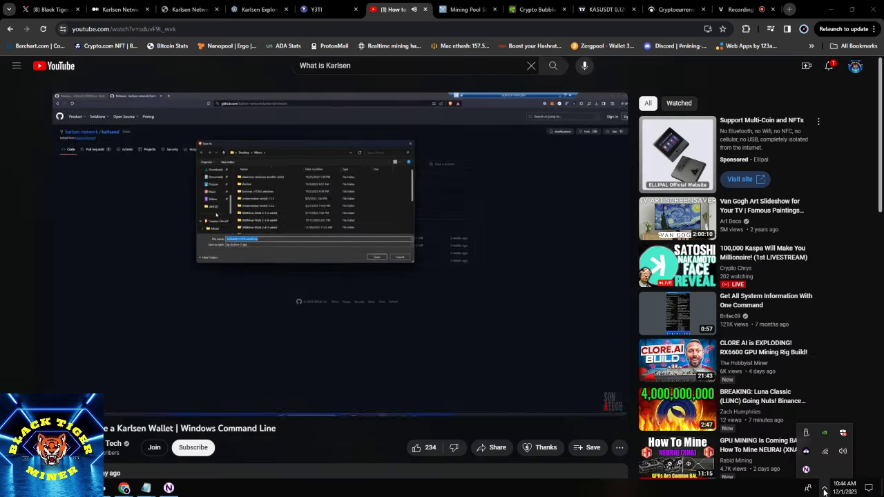
click(825, 488)
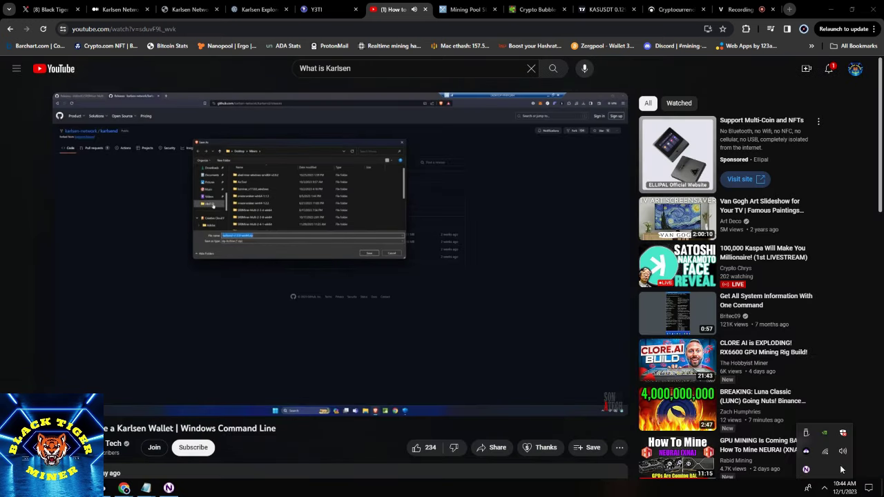
click(843, 456)
scroll(843, 462, up, 8)
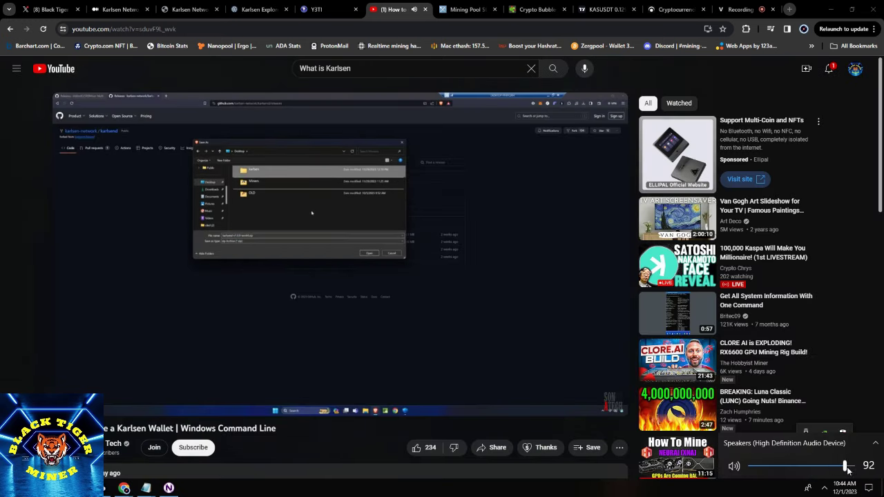
click(611, 405)
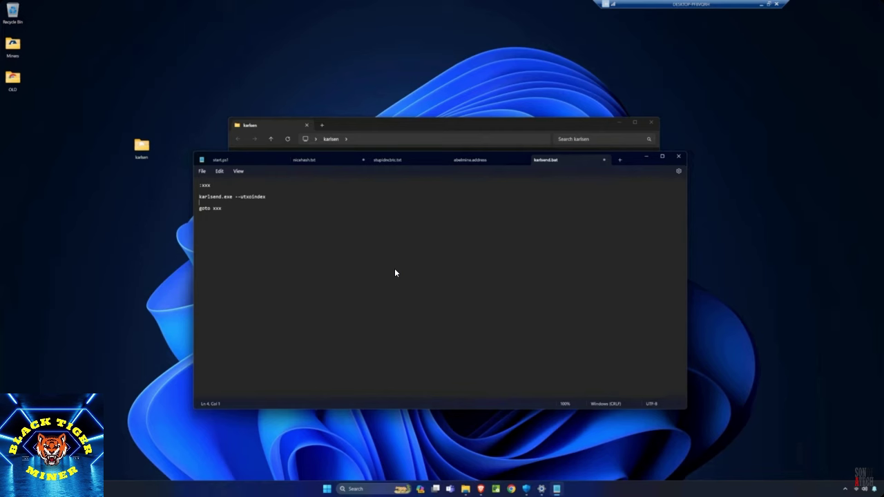
key(alt+f)
key(Down)
key(Down)
key(Up)
key(Escape)
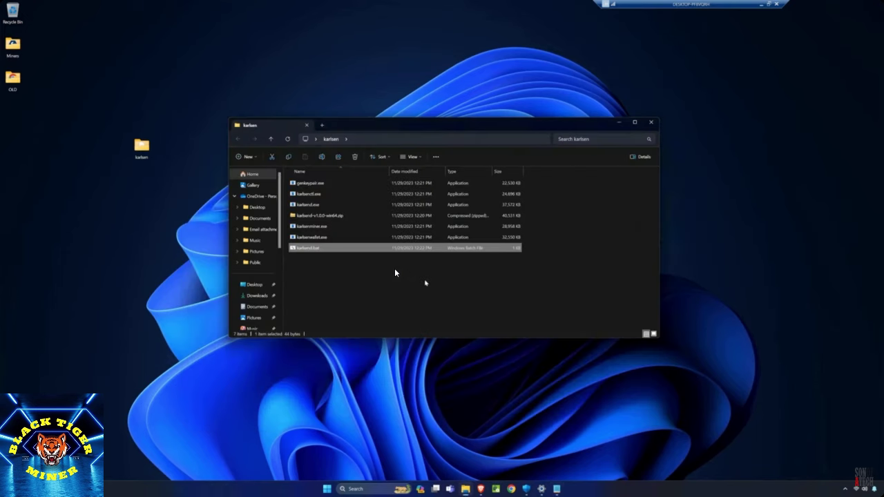
- Minimize the batch script's editor, then run karlsend.bat from the karlsen folder and allow karlsend.exe network access
click(646, 157)
double_click(333, 248)
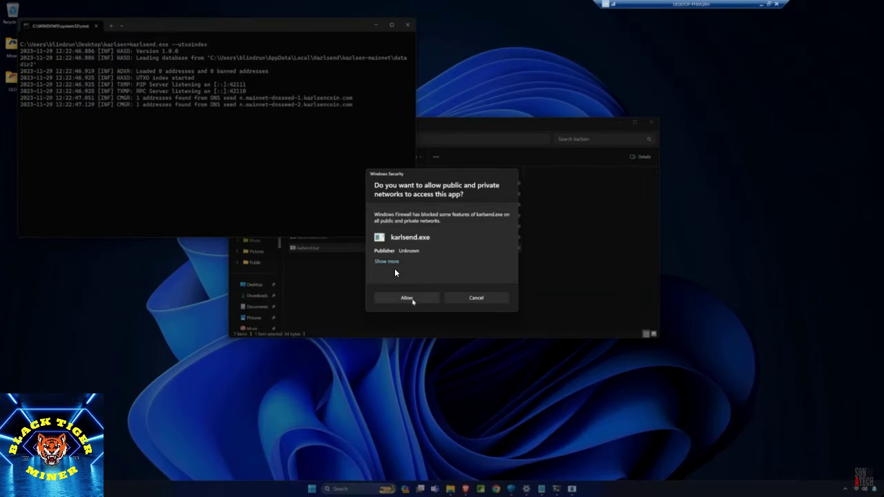
click(413, 299)
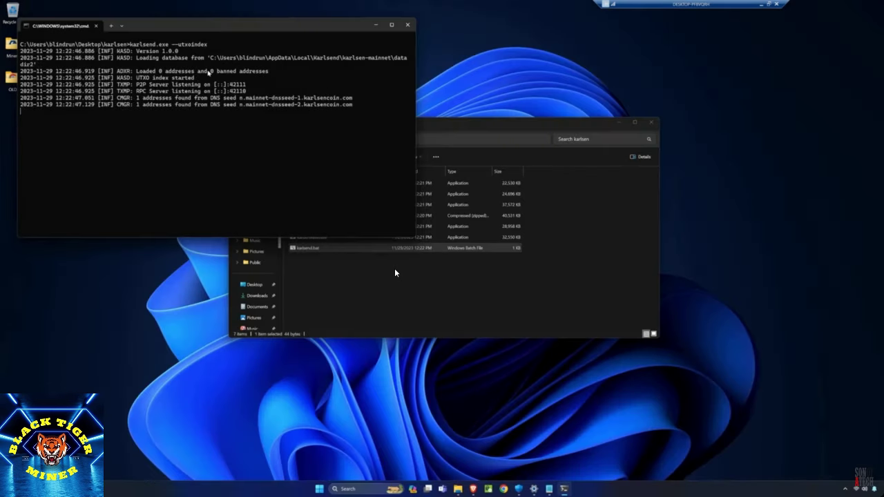
- Move the node's terminal and the karlsen folder window apart, and select the folder's full path
drag(196, 28, 260, 147)
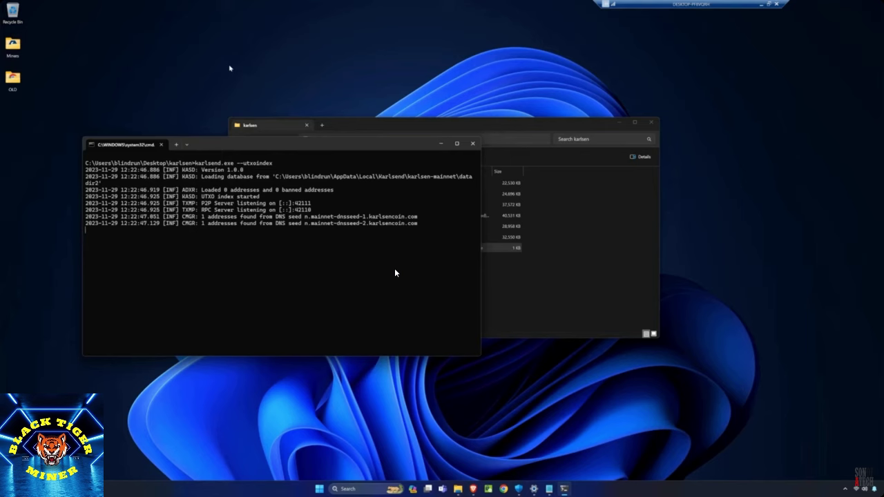
click(476, 125)
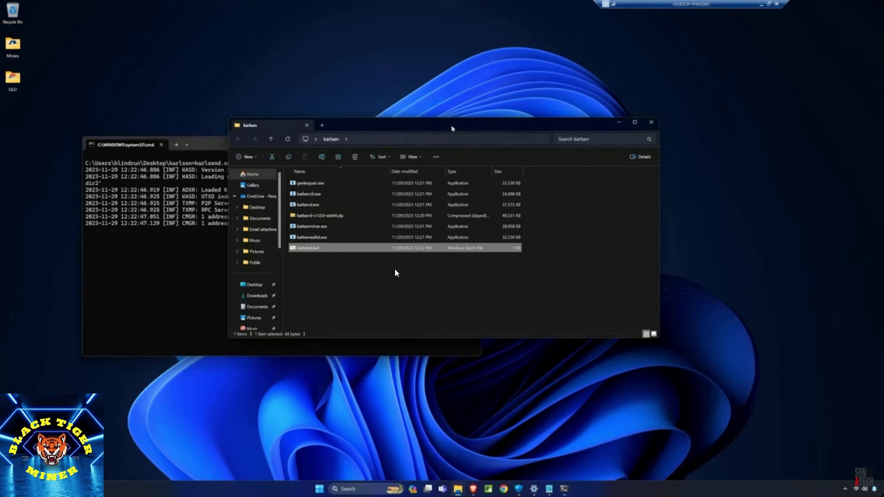
key(ctrl+l)
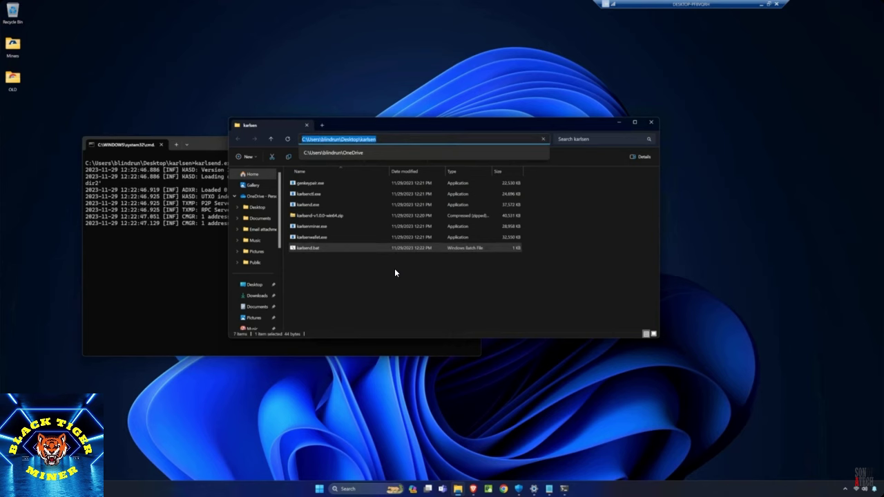
drag(397, 125, 515, 120)
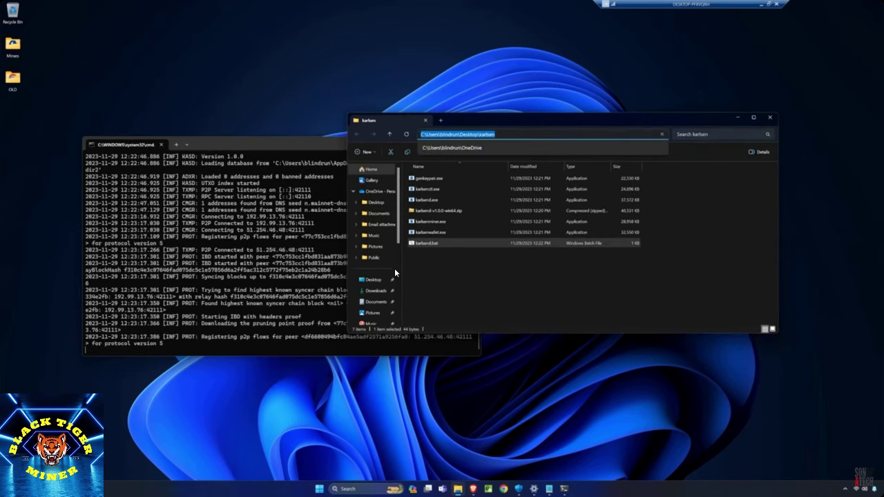
click(229, 144)
click(259, 145)
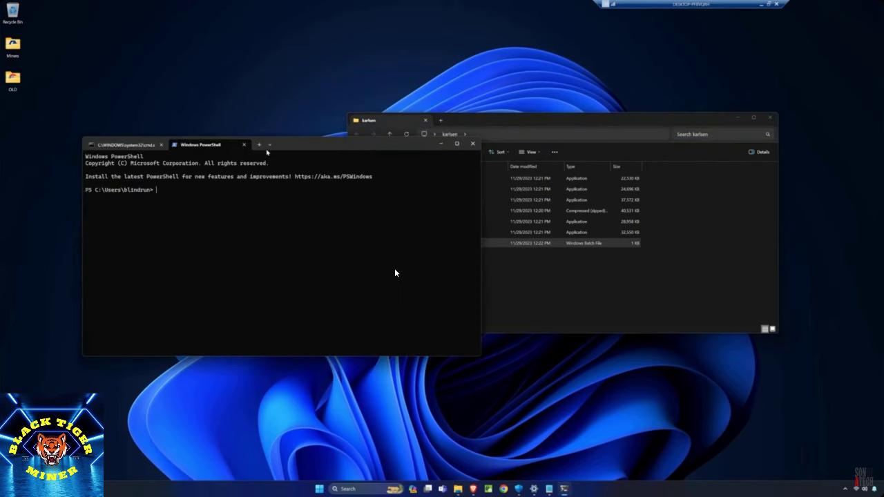
text(cd)
click(244, 144)
click(186, 145)
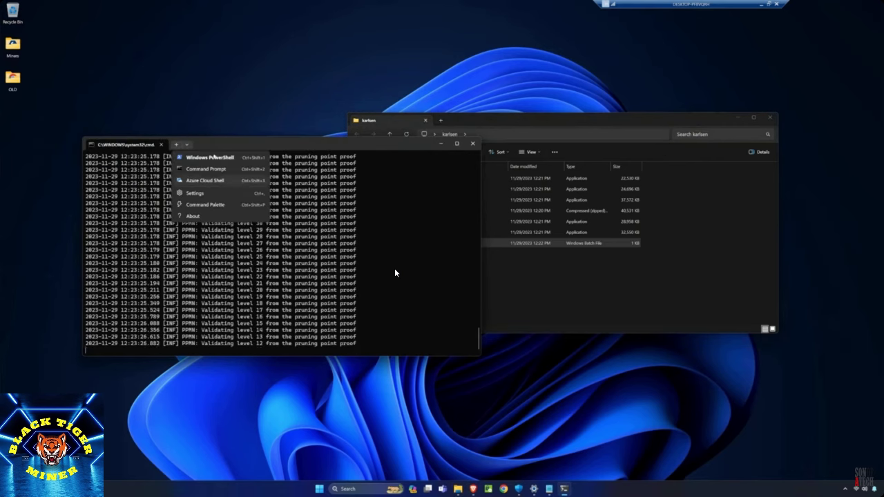
click(187, 145)
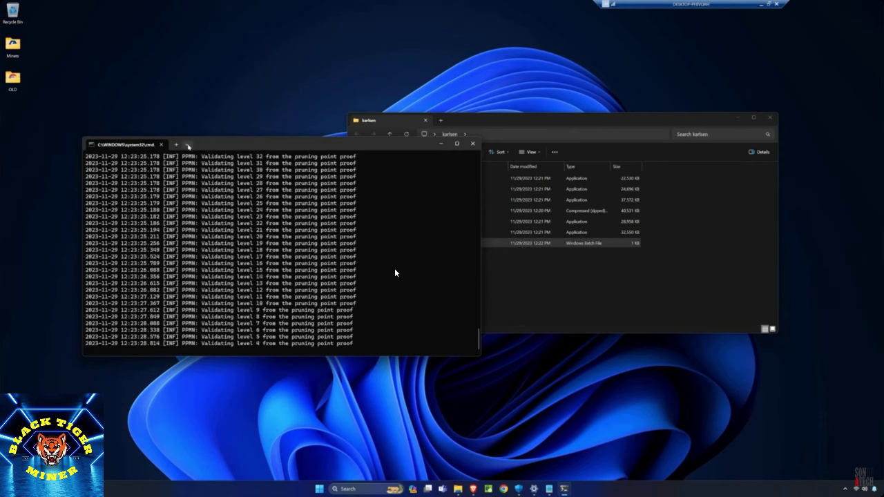
- In a new Command Prompt tab, change to the karlsen folder on the Desktop and list its contents with dir
click(187, 145)
click(206, 169)
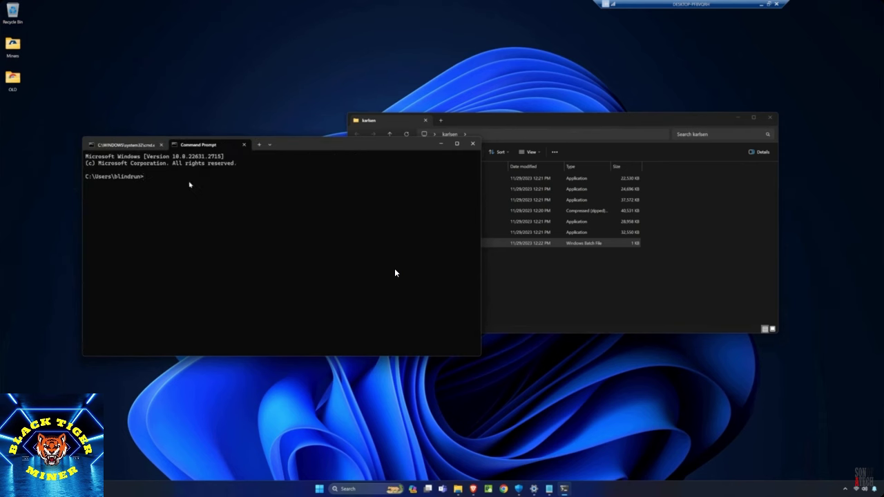
text(cd C:\Users\blindrun\Desktop\karlsen)
key(Return)
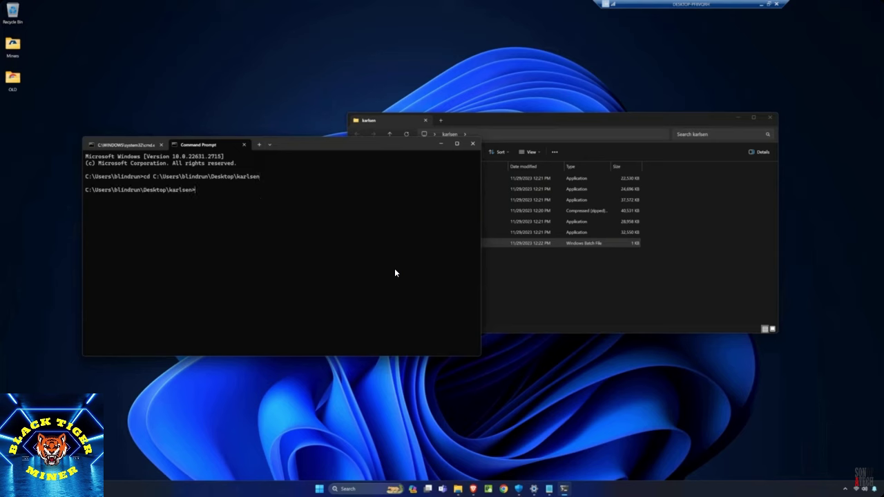
text(dir)
key(Return)
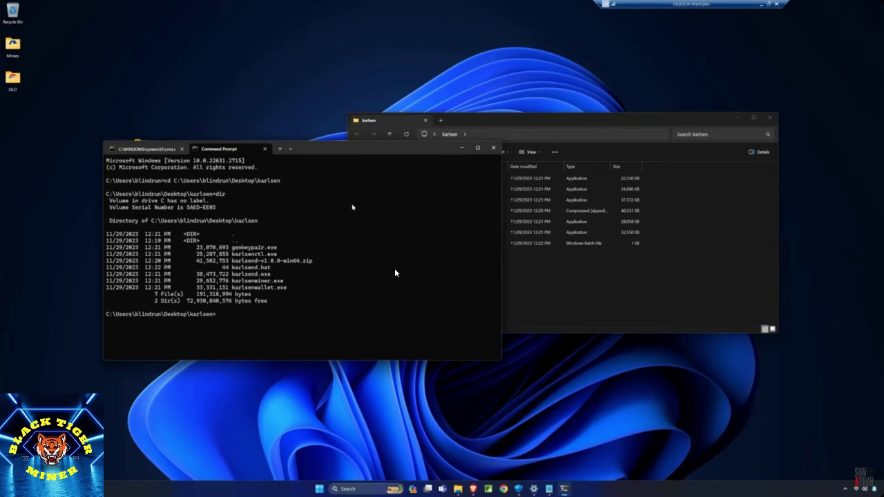
- Create the wallet with karlsenwallet.exe create, then run karlsenwallet dump-unencrypted-data, answering y and entering the wallet password
text(karlsenwallet.exe)
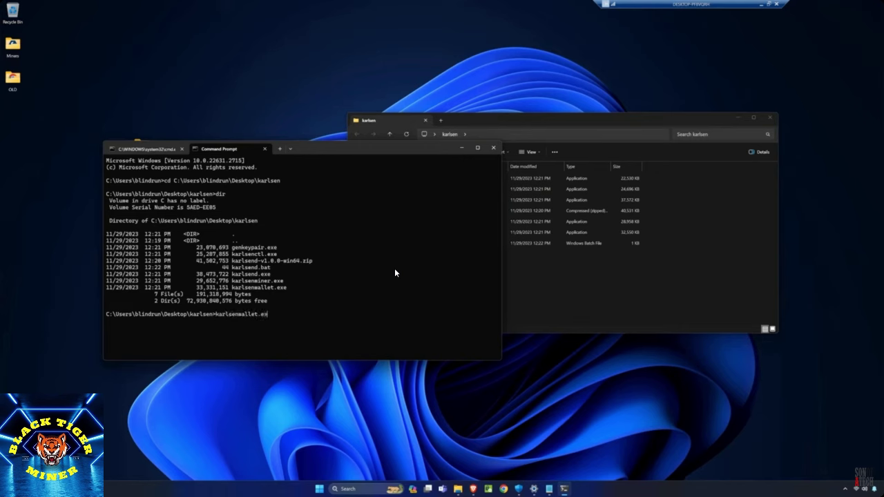
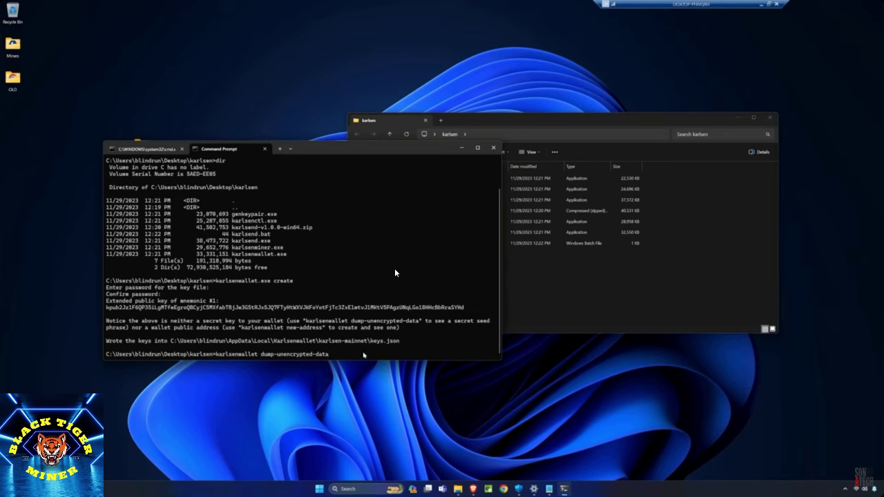
key(Return)
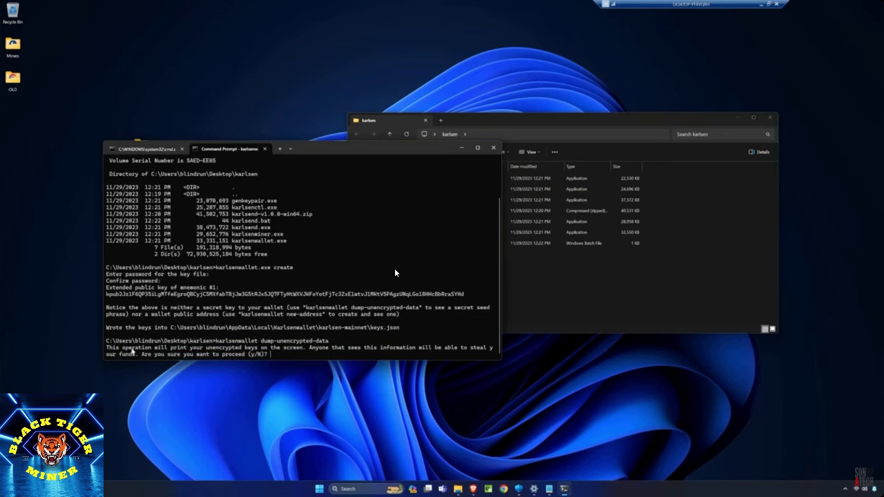
text(y)
key(Return)
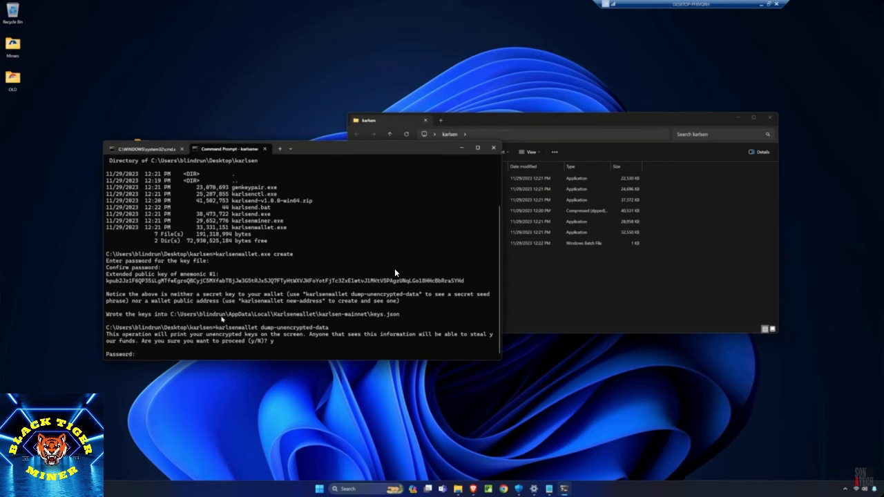
key(Return)
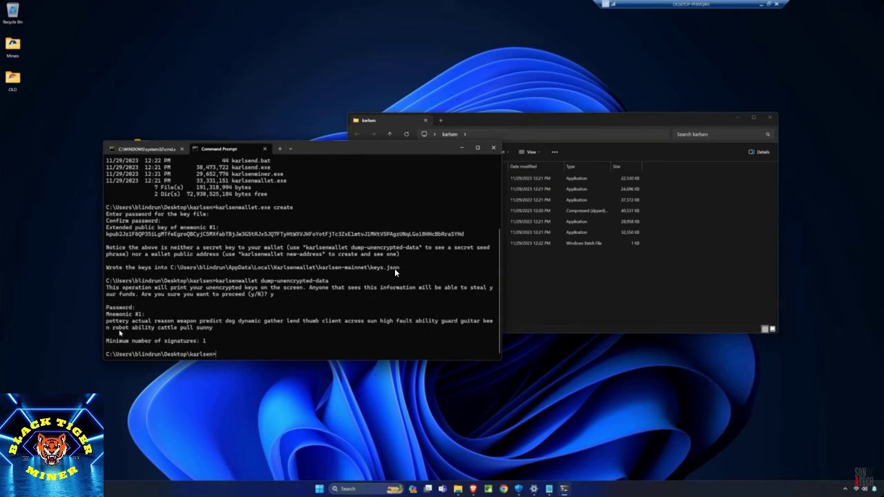
- Copy the wallet's mnemonic seed phrase from the terminal and paste it into a new Notepad document
drag(107, 322, 213, 330)
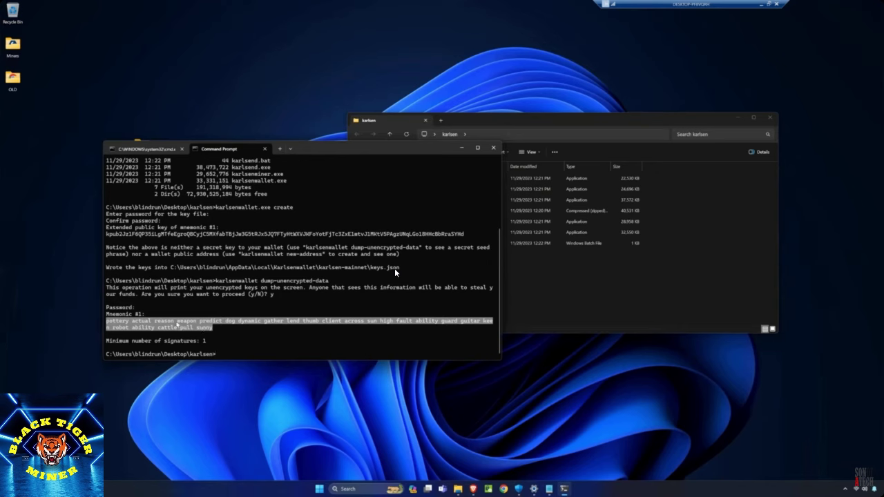
key(ctrl+c)
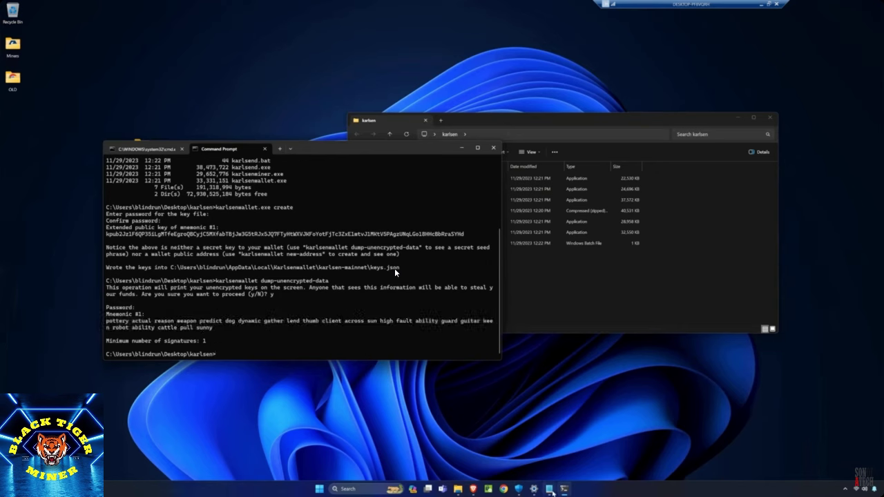
click(546, 488)
click(202, 170)
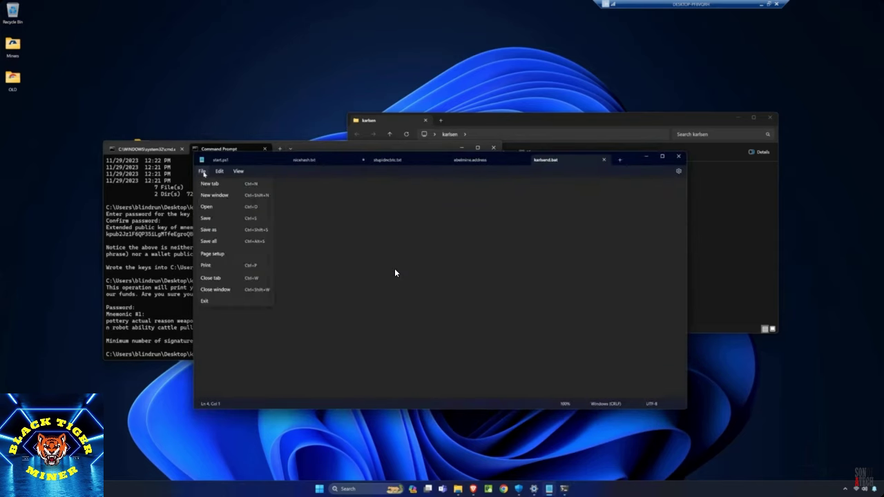
click(208, 183)
right_click(235, 192)
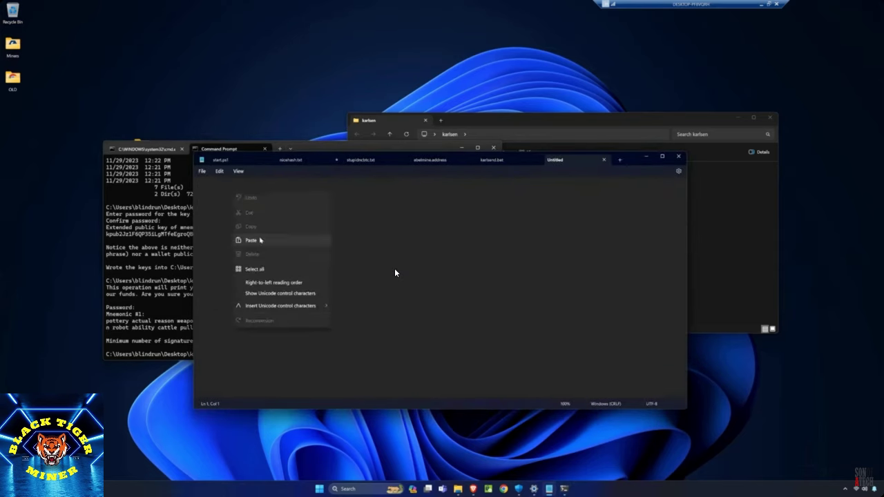
click(250, 240)
- Save the pasted seed phrase document as seedphrase in the Desktop's karlsen folder and close it
click(202, 170)
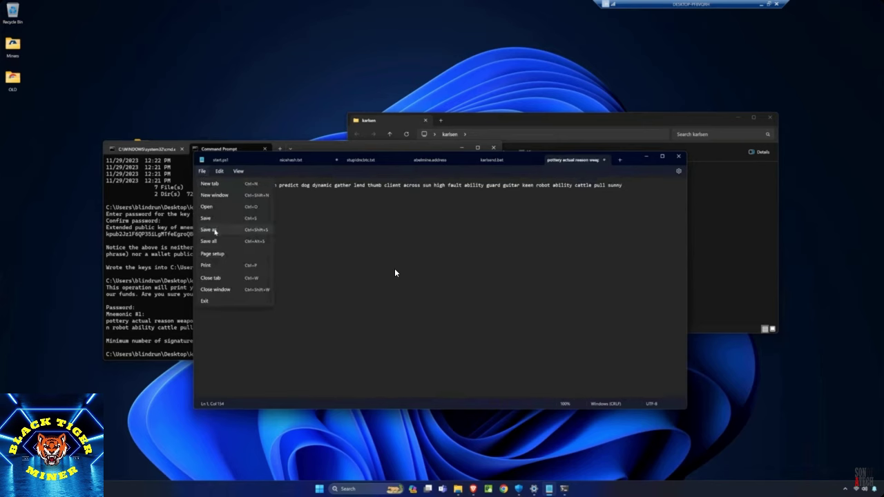
click(208, 229)
scroll(220, 234, down, 3)
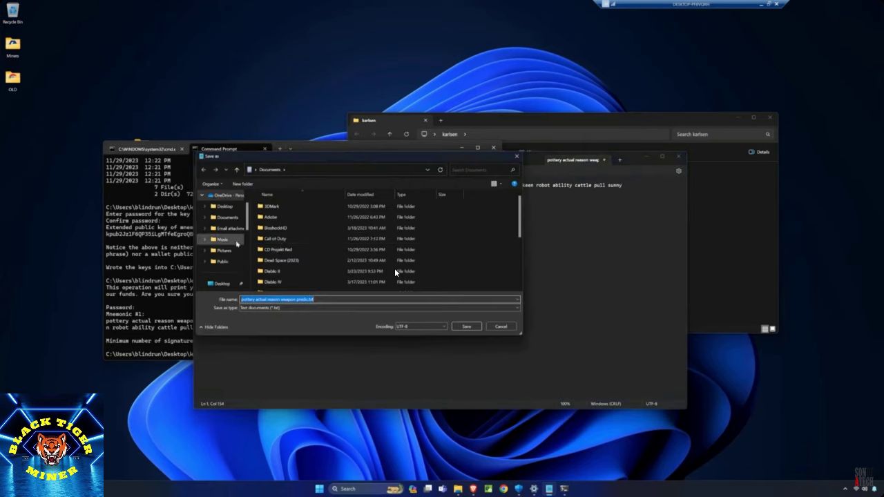
click(223, 218)
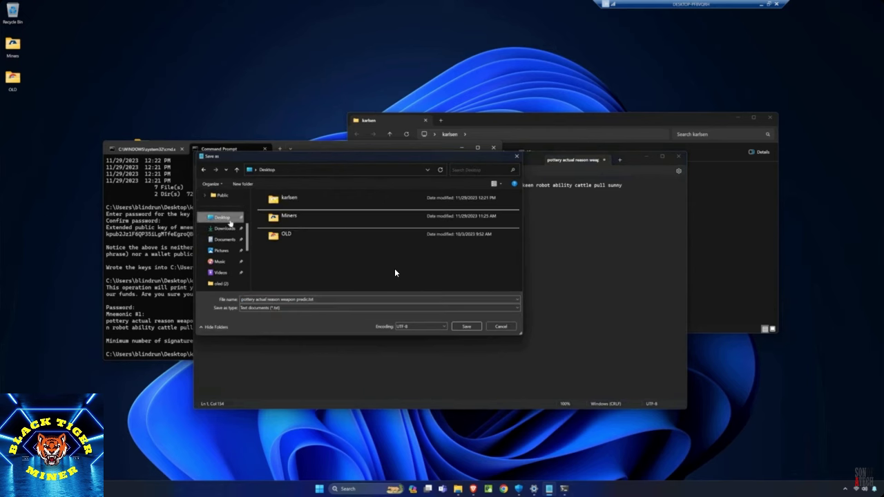
double_click(291, 200)
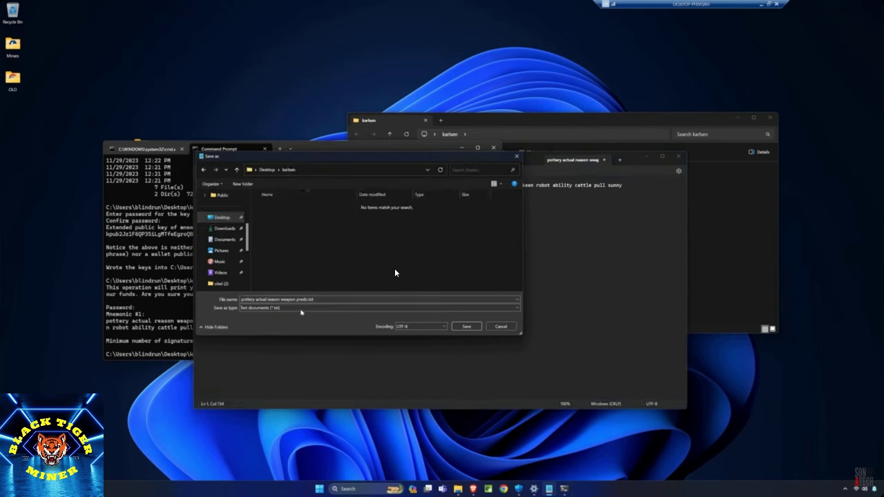
key(Tab)
key(Left)
key(Left)
key(Left)
key(Left)
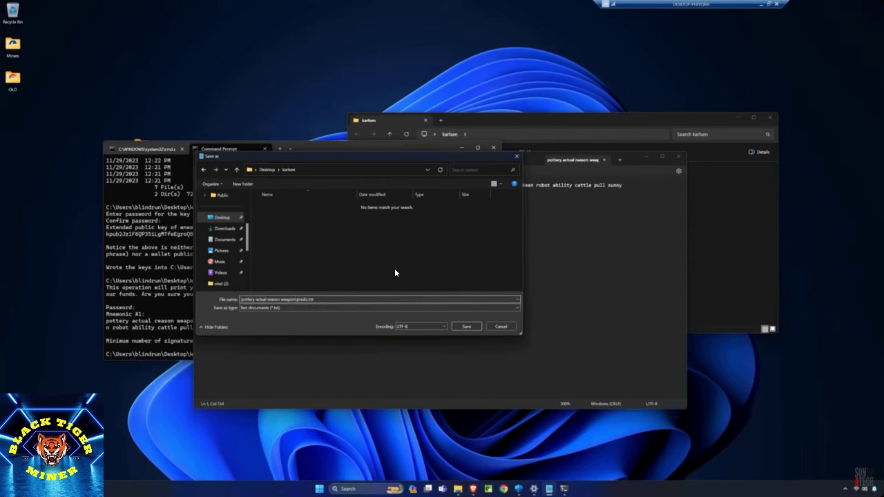
key(shift+Home)
text(x)
key(BackSpace)
key(BackSpace)
key(BackSpace)
text(seedphrase)
key(Return)
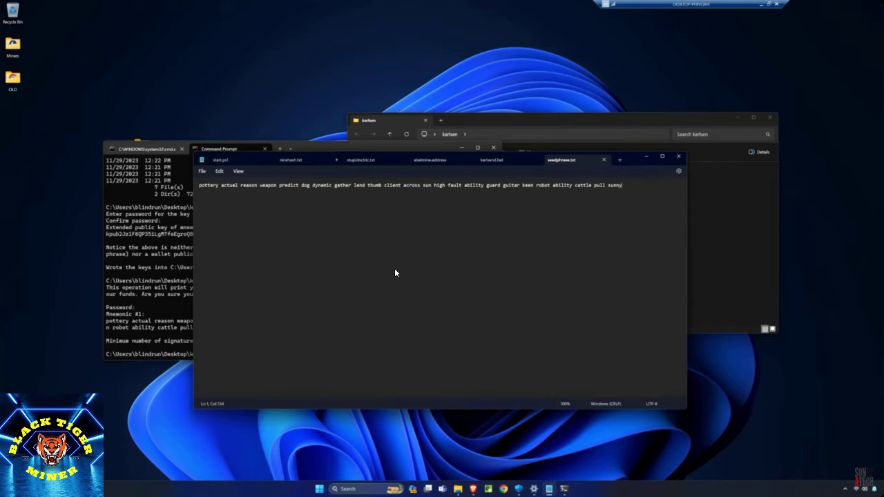
click(603, 160)
- Open another Command Prompt tab in the terminal, change to the karlsen folder using its copied path, and list the contents with dir
click(166, 269)
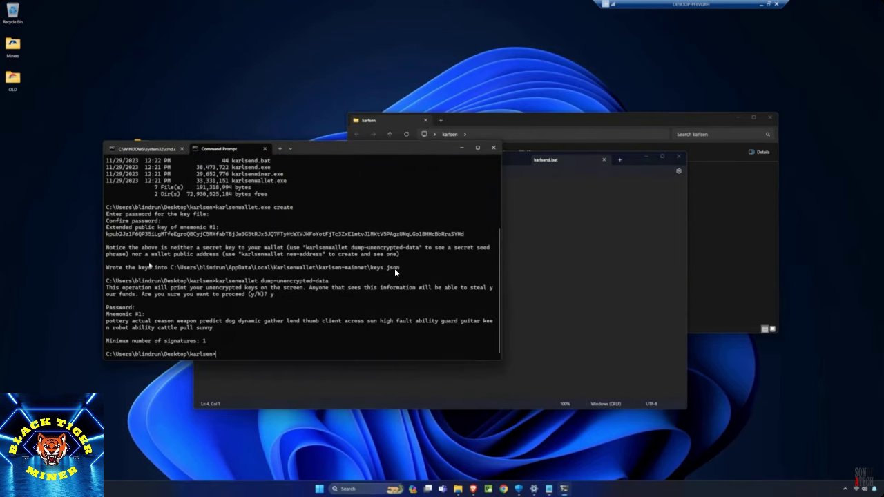
click(290, 148)
click(299, 175)
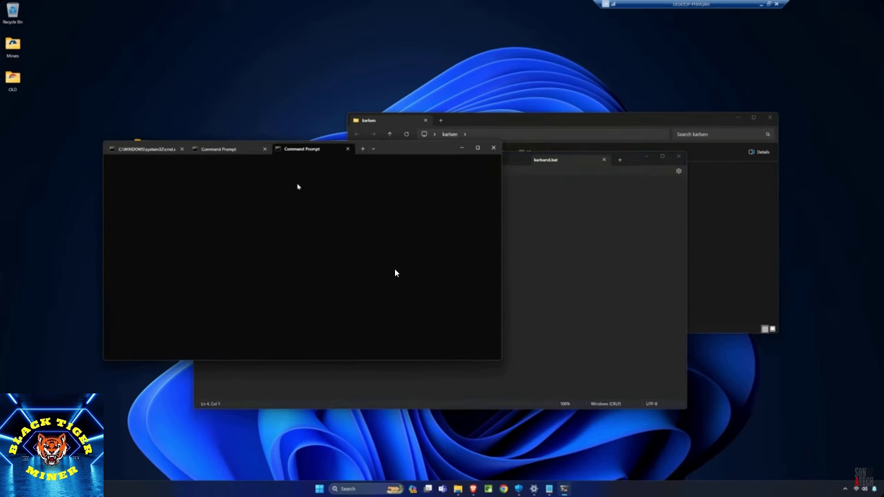
click(627, 118)
click(529, 133)
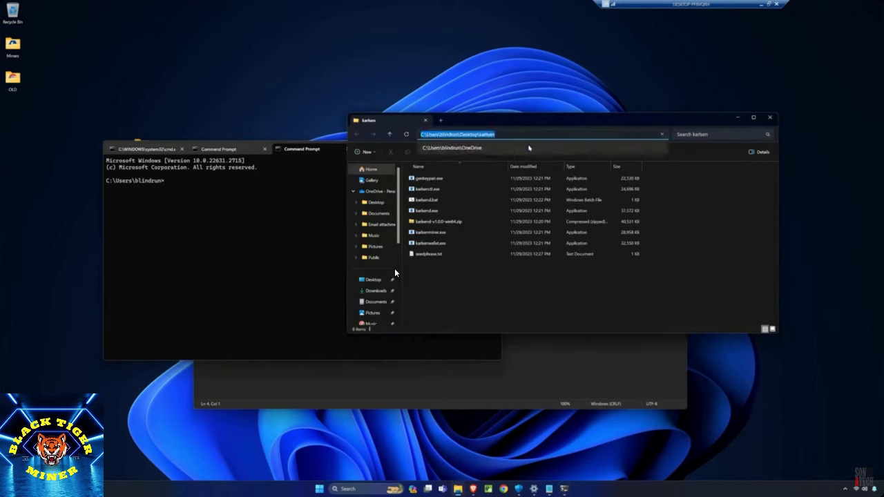
click(242, 197)
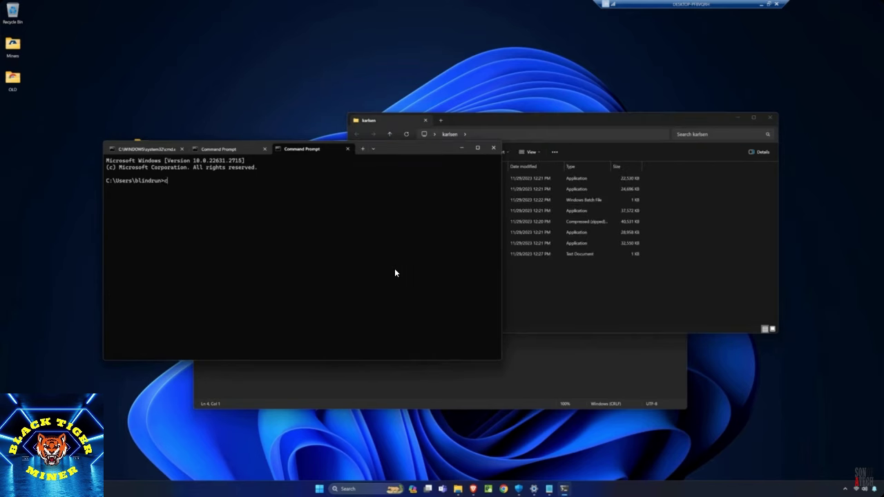
text(cd)
key(ctrl+v)
key(Return)
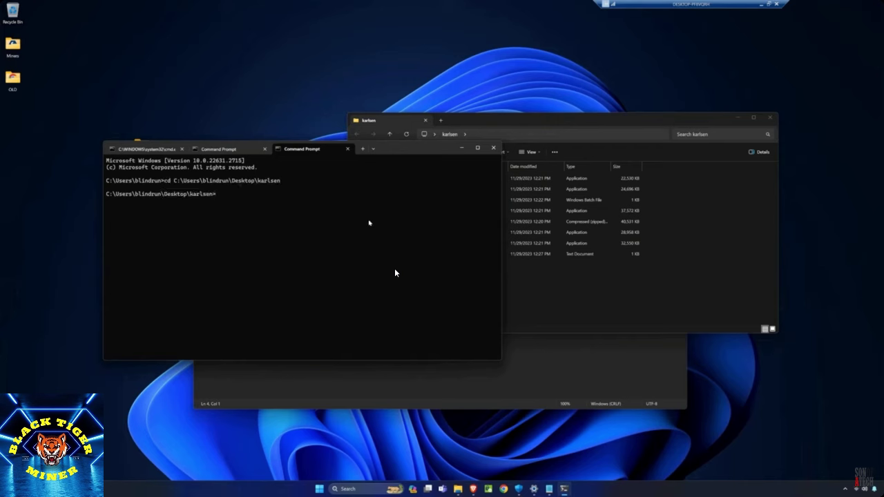
text(dir)
key(Return)
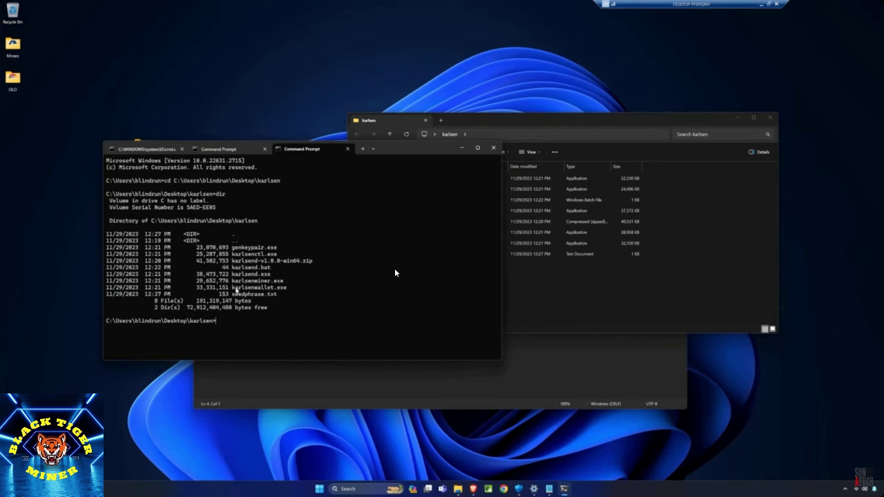
- Start the wallet daemon with karlsenwallet.exe start-daemon, reusing the executable name from the directory listing
drag(232, 288, 281, 289)
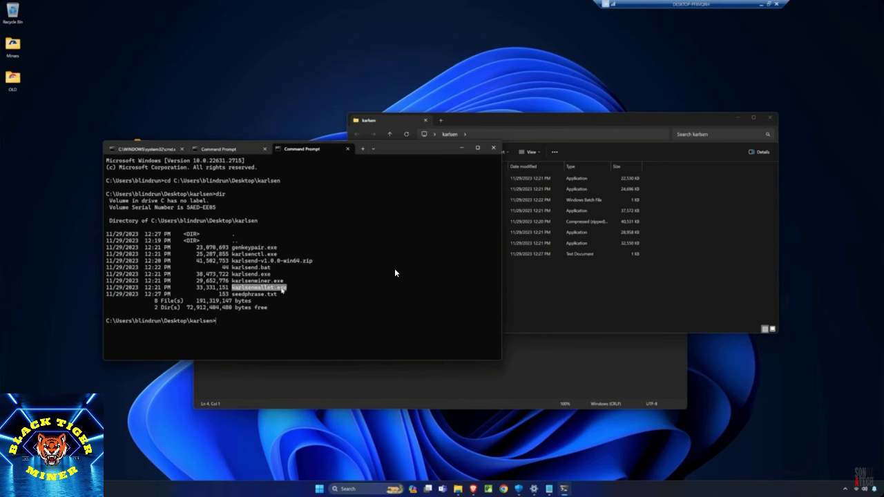
right_click(282, 289)
right_click(282, 311)
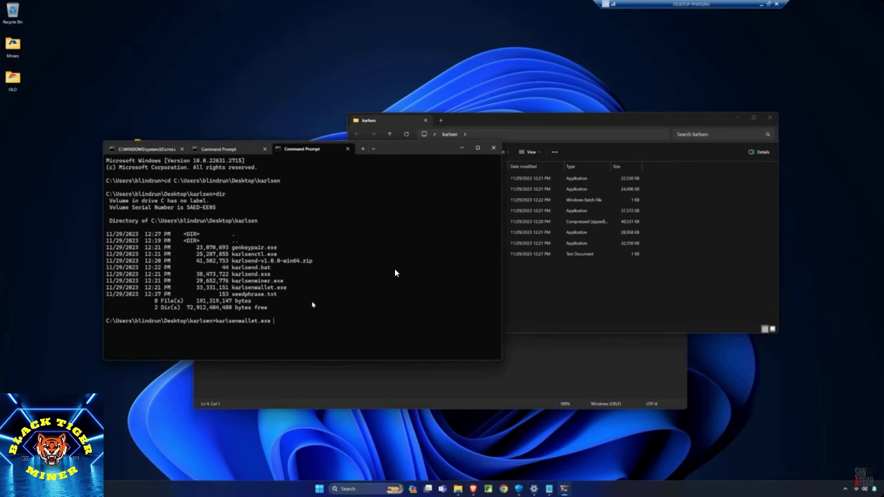
text(start-daemon)
key(Return)
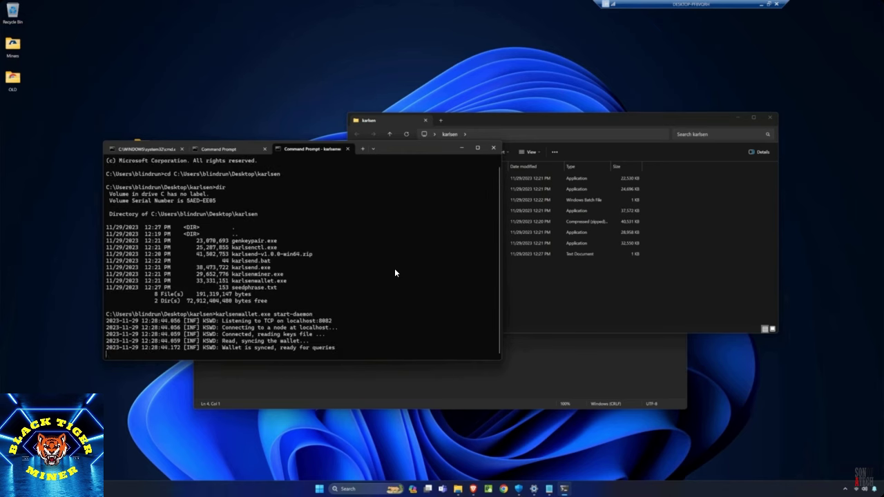
- Compare the running node's sync log with the wallet daemon's output in their terminal tabs
click(150, 148)
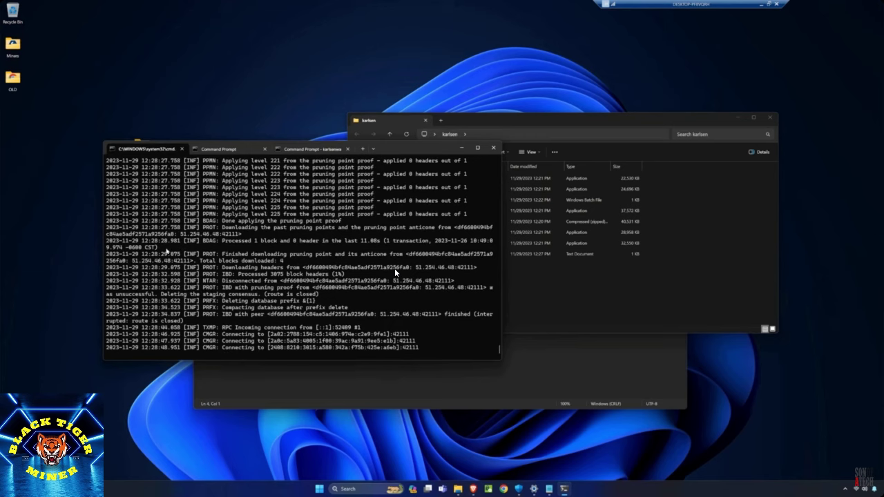
click(312, 150)
click(143, 147)
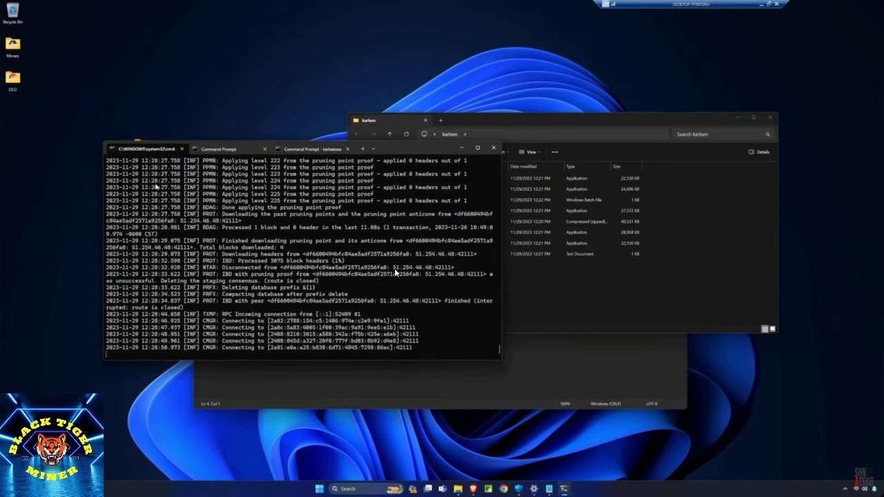
click(311, 148)
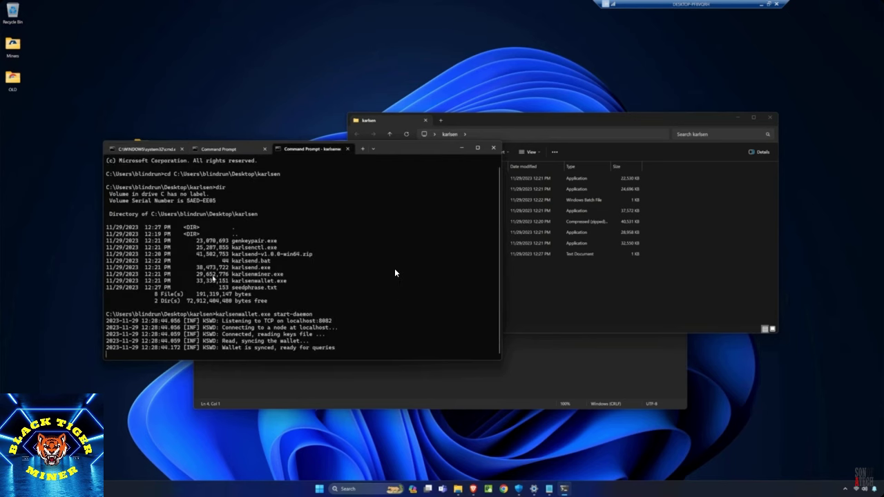
click(145, 149)
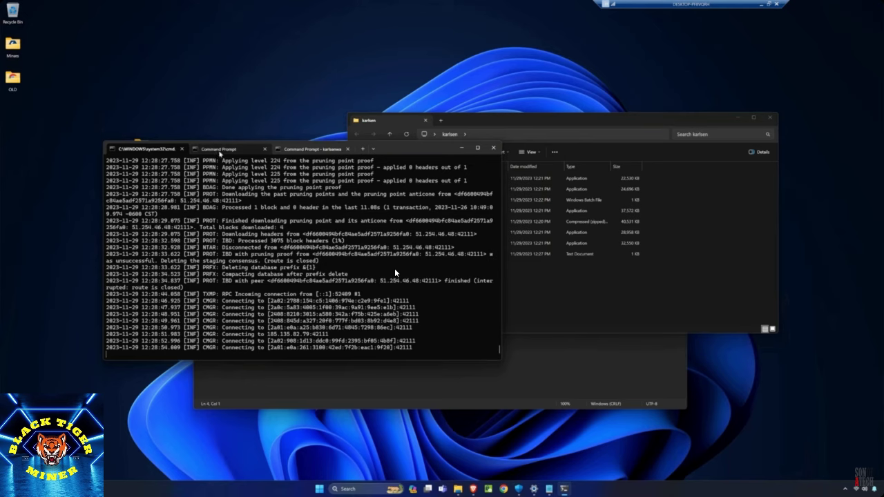
- In the terminal tab used to create the wallet, run karlsenwallet new-address and balance, and begin the command karlsenwallet send -v 1000
click(221, 148)
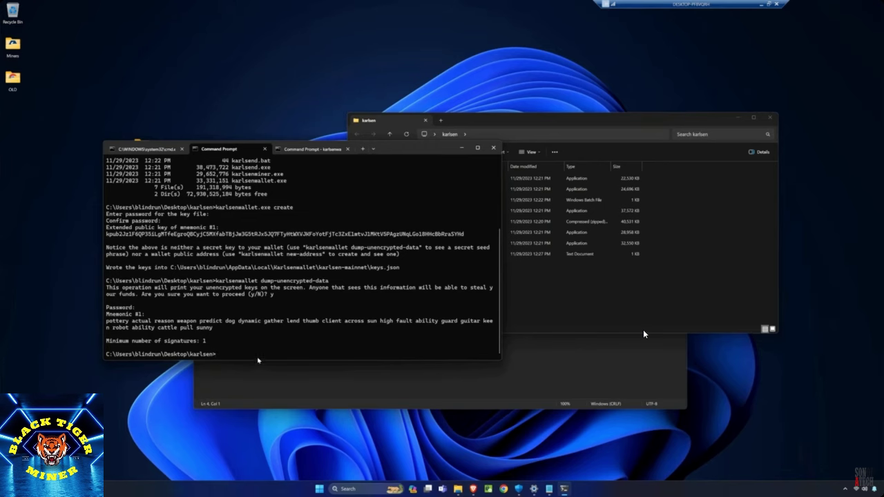
mouse_move(648, 359)
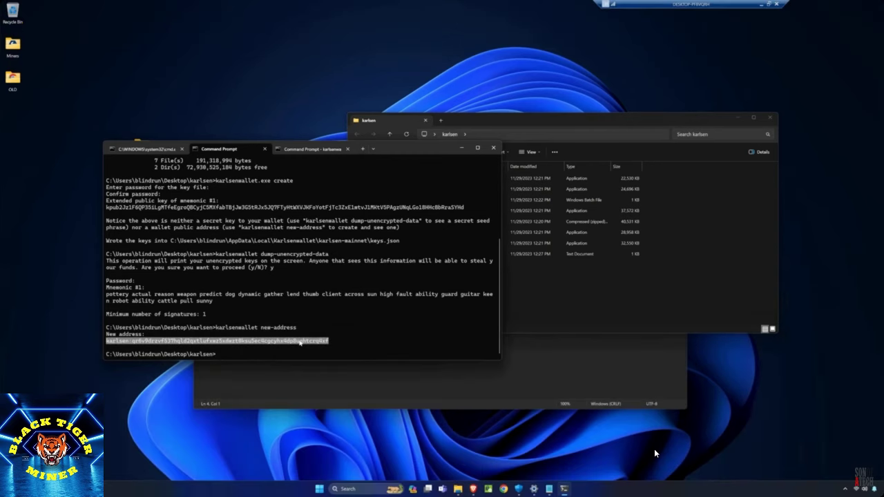
mouse_move(561, 447)
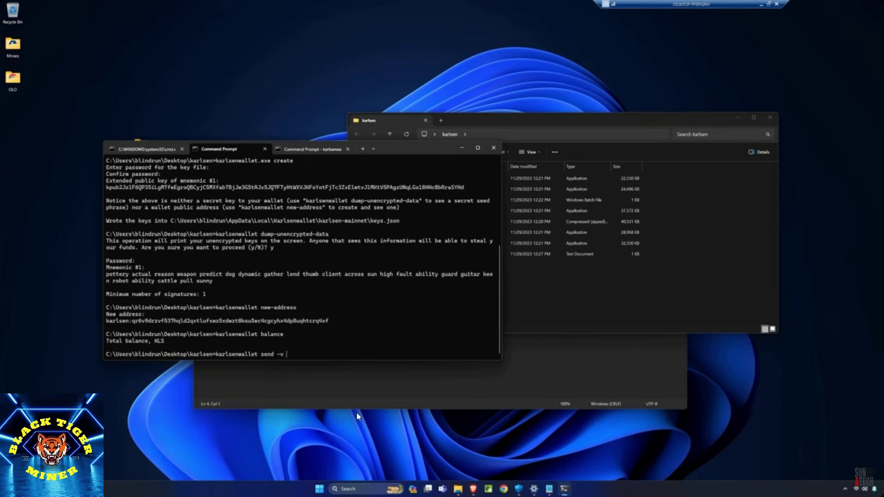
mouse_move(340, 428)
mouse_move(312, 425)
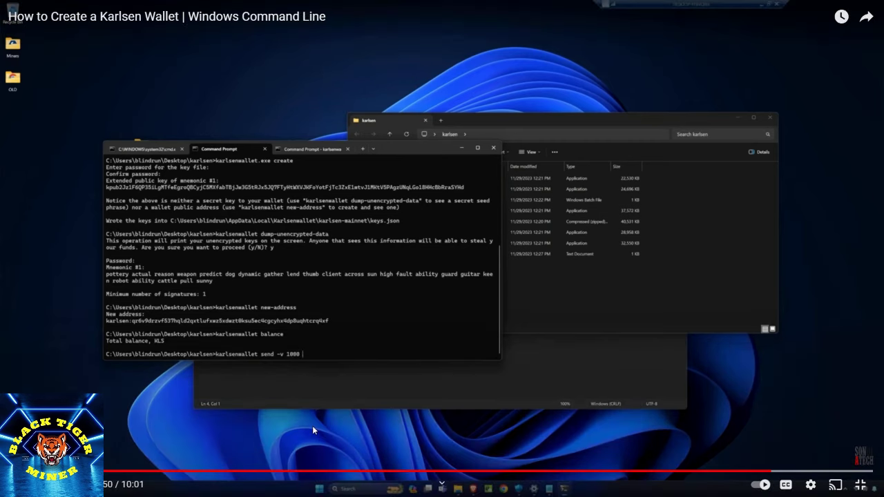